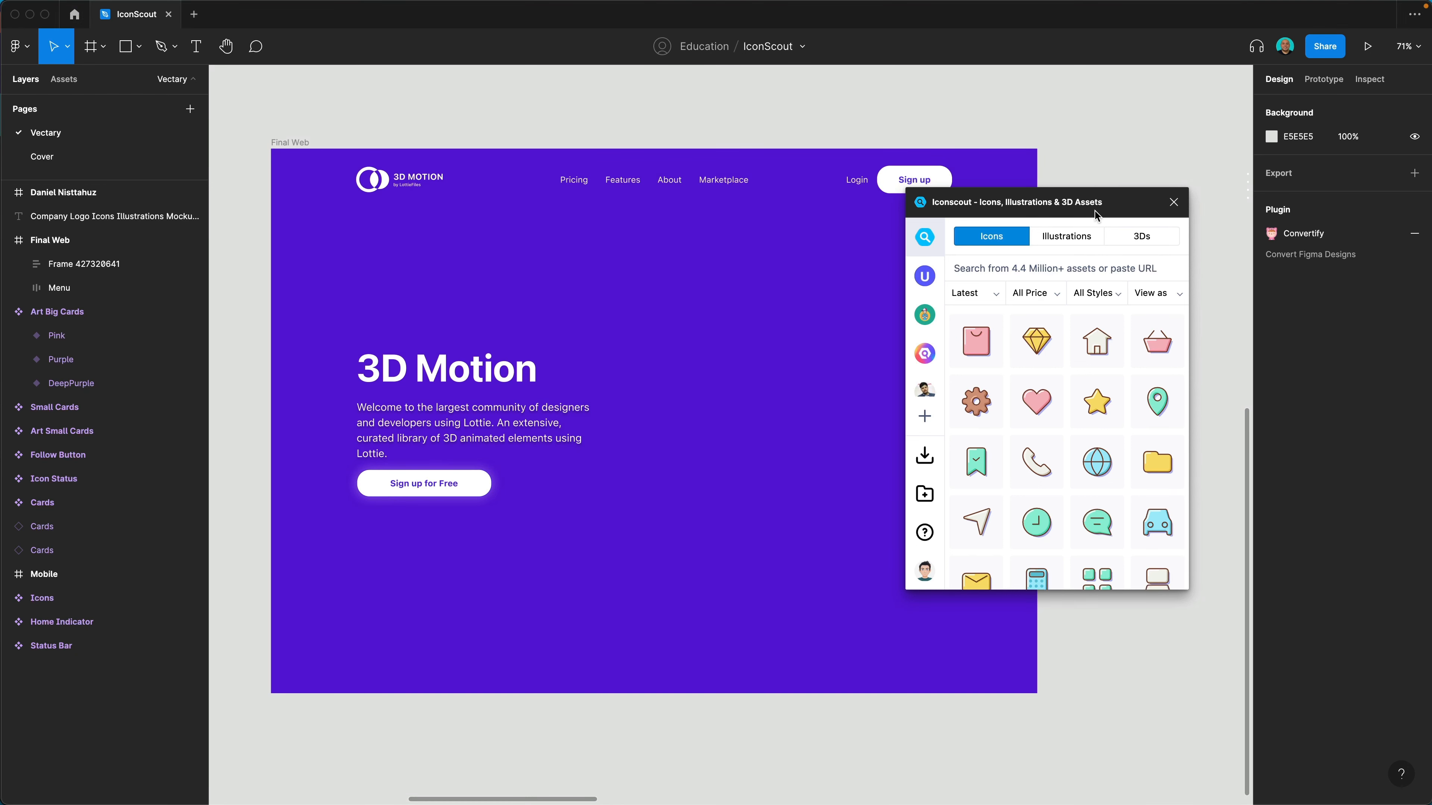
Search the Iconscout plugin's icons for "bitcoin"
{"action": "left_click_drag", "start_coordinate": [1074, 203], "coordinate": [1080, 212]}
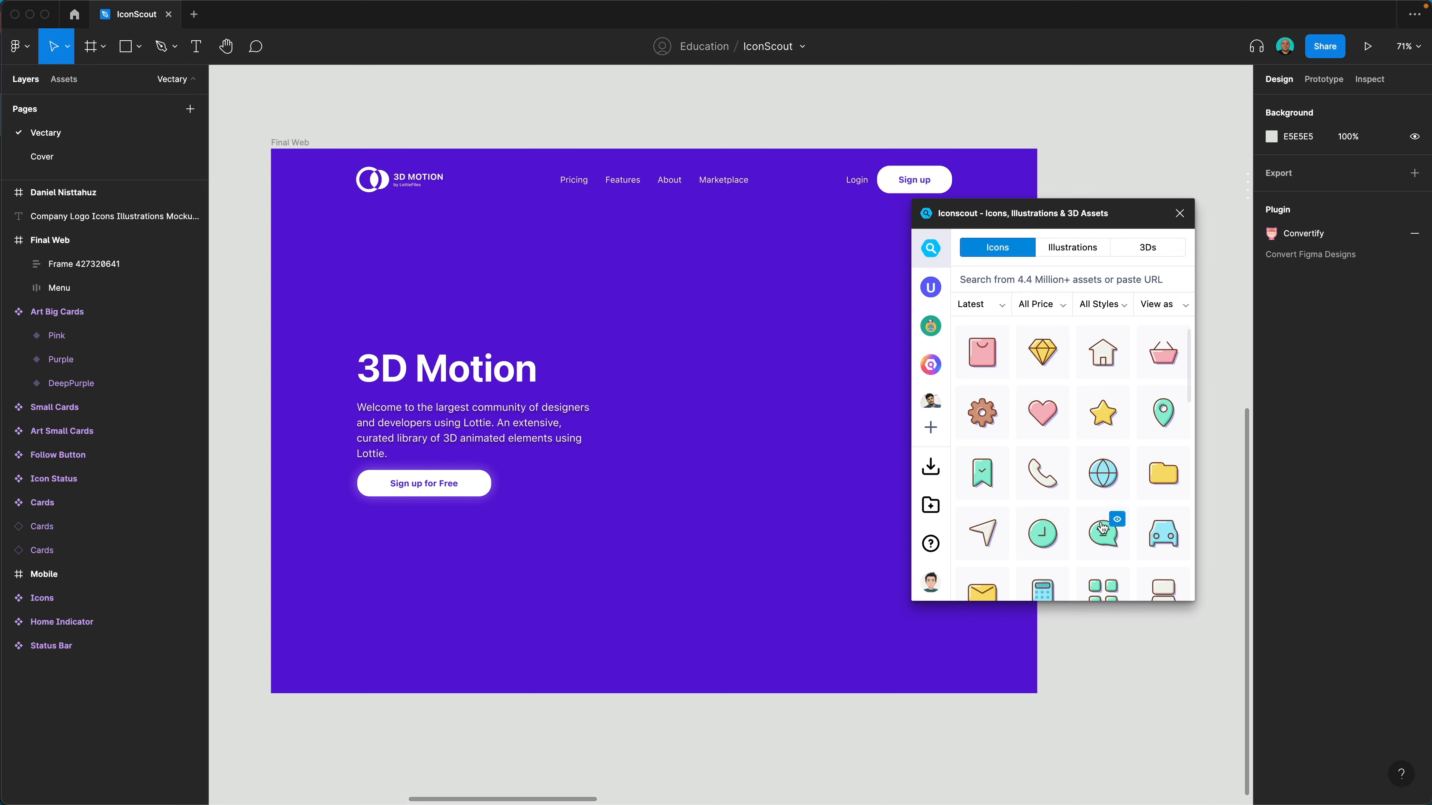
{"action": "scroll", "coordinate": [1125, 541], "scroll_direction": "down", "scroll_amount": 5}
{"action": "left_click", "coordinate": [1077, 280]}
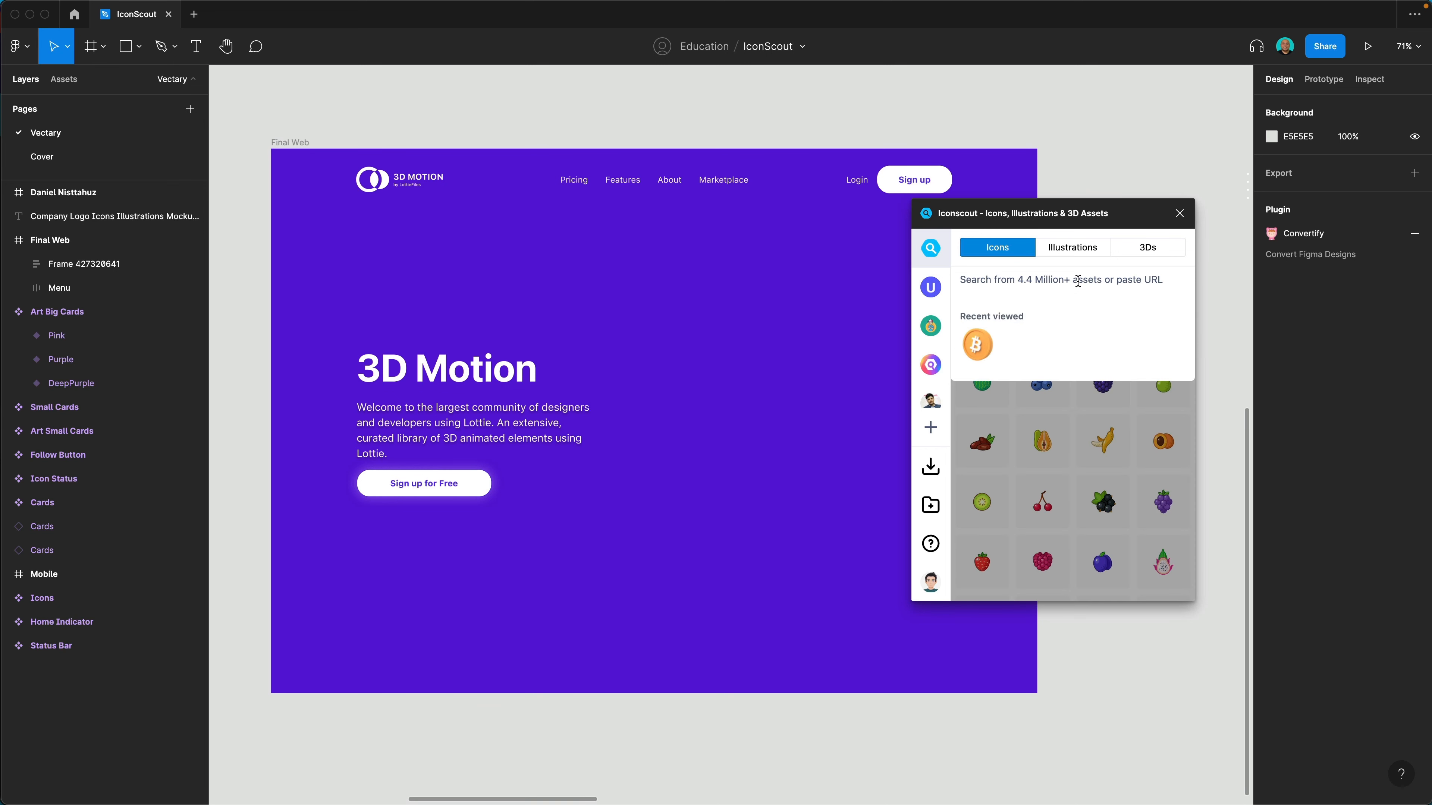
{"action": "type", "text": "bitcoin"}
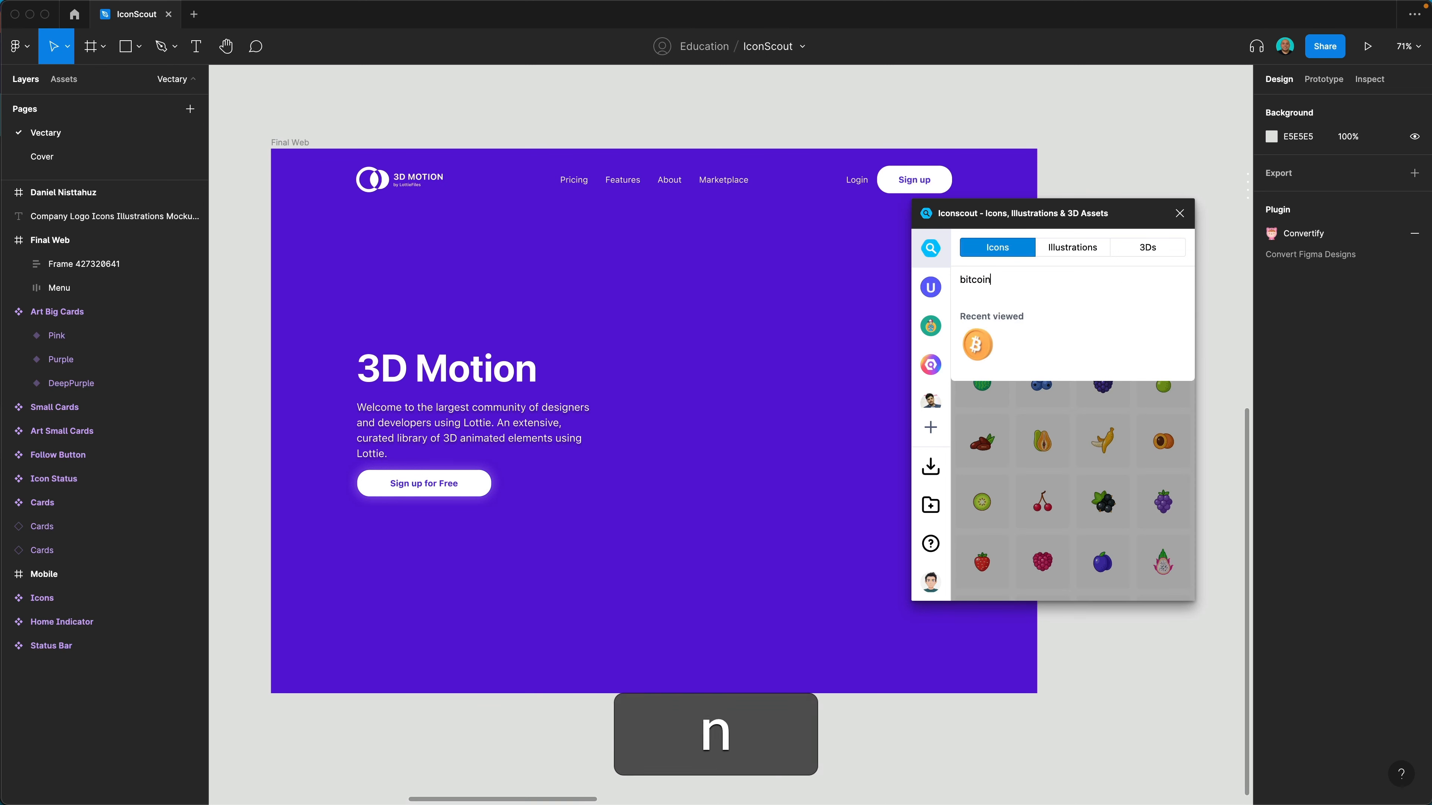
{"action": "key", "text": "Return"}
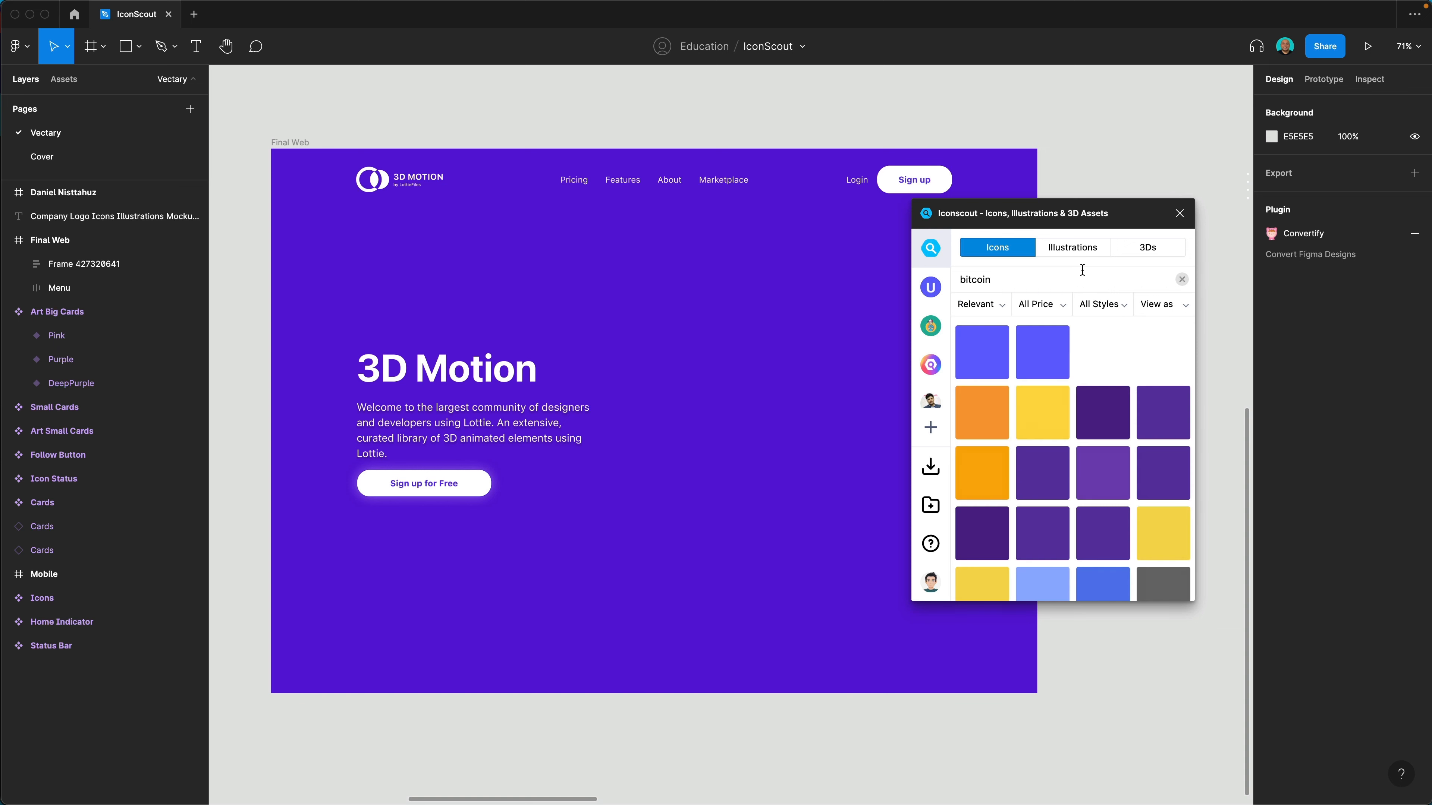
Insert the yellow bitcoin stack icon from the results and place it beside the 3D Motion heading in the Final Web frame
{"action": "scroll", "coordinate": [1076, 447], "scroll_direction": "down", "scroll_amount": 4}
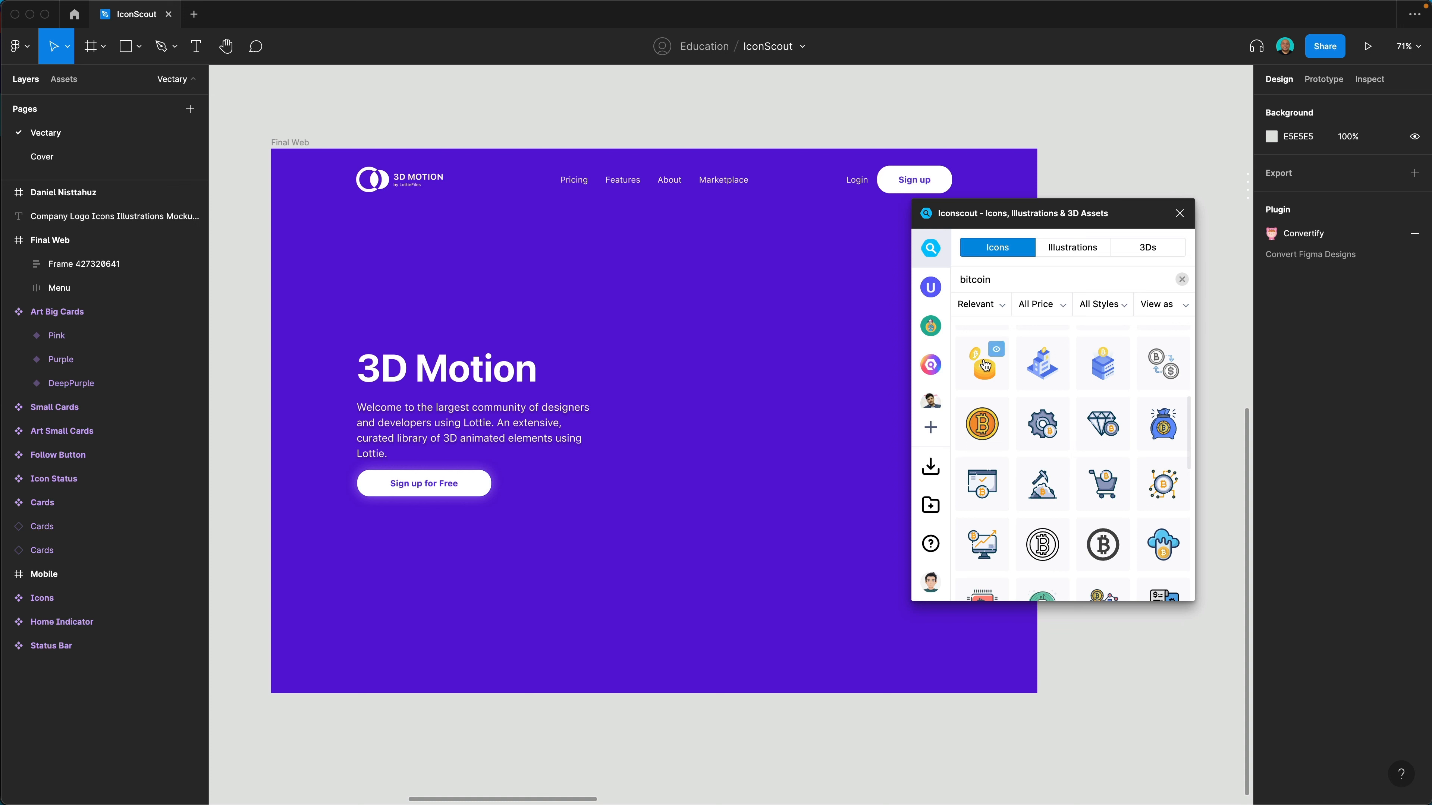
{"action": "left_click_drag", "start_coordinate": [983, 366], "coordinate": [774, 387]}
{"action": "scroll", "coordinate": [849, 427], "scroll_direction": "up", "scroll_amount": 10}
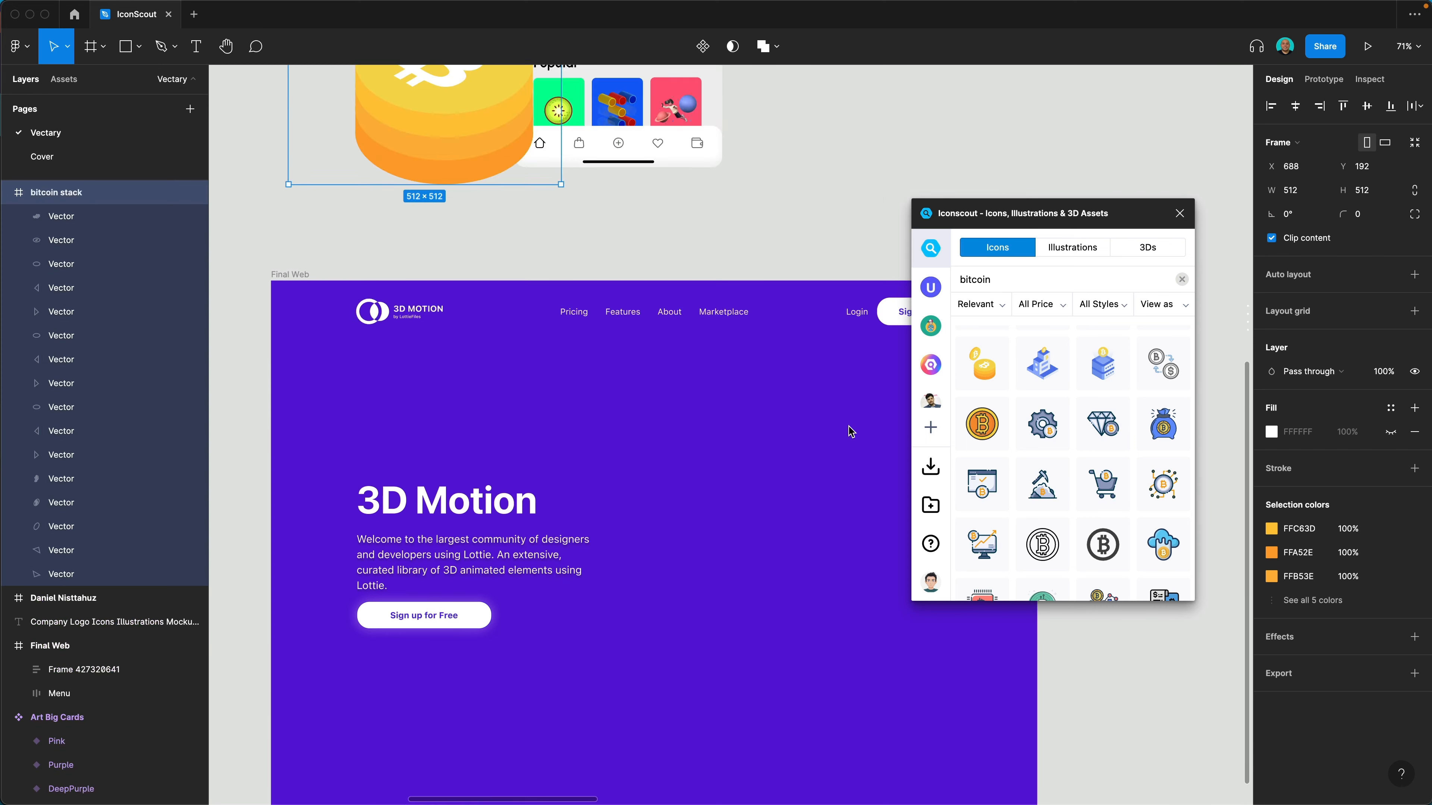
{"action": "left_click_drag", "start_coordinate": [316, 180], "coordinate": [612, 172]}
{"action": "scroll", "coordinate": [569, 329], "scroll_direction": "down", "scroll_amount": 10}
{"action": "scroll", "coordinate": [632, 183], "scroll_direction": "up", "scroll_amount": 2}
{"action": "scroll", "coordinate": [612, 173], "scroll_direction": "left", "scroll_amount": 3}
{"action": "scroll", "coordinate": [613, 174], "scroll_direction": "up", "scroll_amount": 2}
Show the 3D assets for "bitcoin" and add the orange Bitcoin coin to the canvas
{"action": "left_click_drag", "start_coordinate": [1013, 212], "coordinate": [1222, 230]}
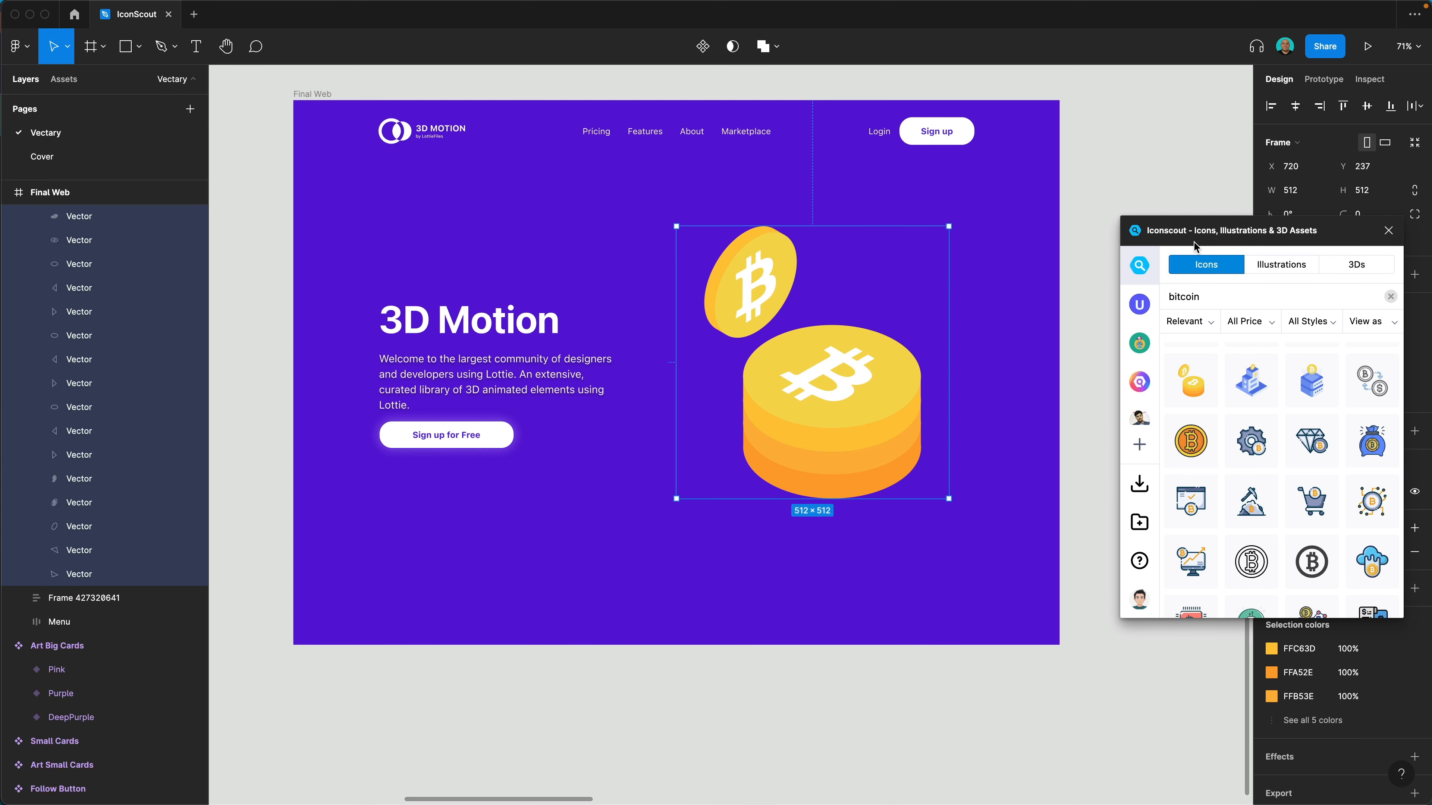
{"action": "left_click", "coordinate": [1360, 268]}
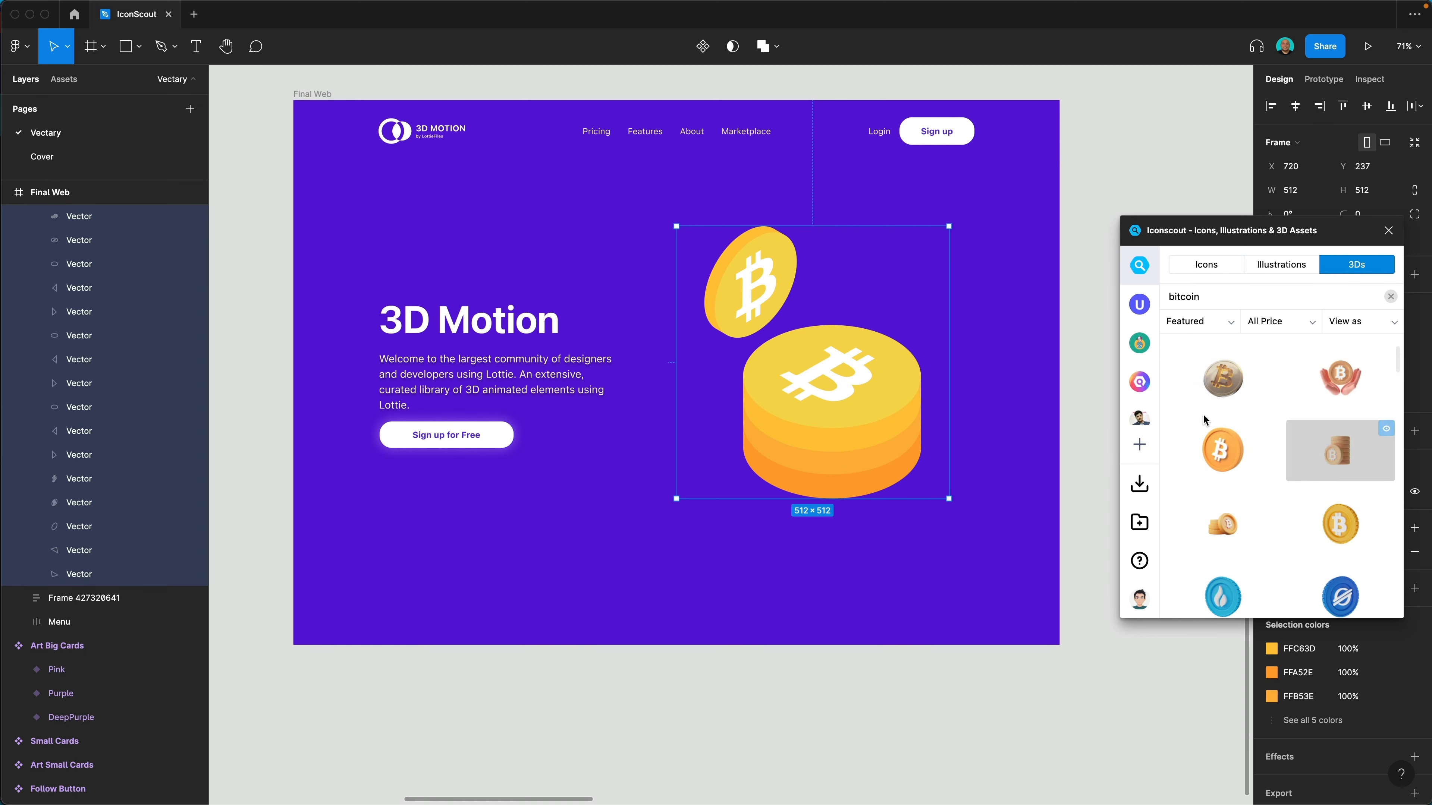
{"action": "scroll", "coordinate": [1281, 456], "scroll_direction": "down", "scroll_amount": 3}
{"action": "scroll", "coordinate": [1280, 455], "scroll_direction": "up", "scroll_amount": 3}
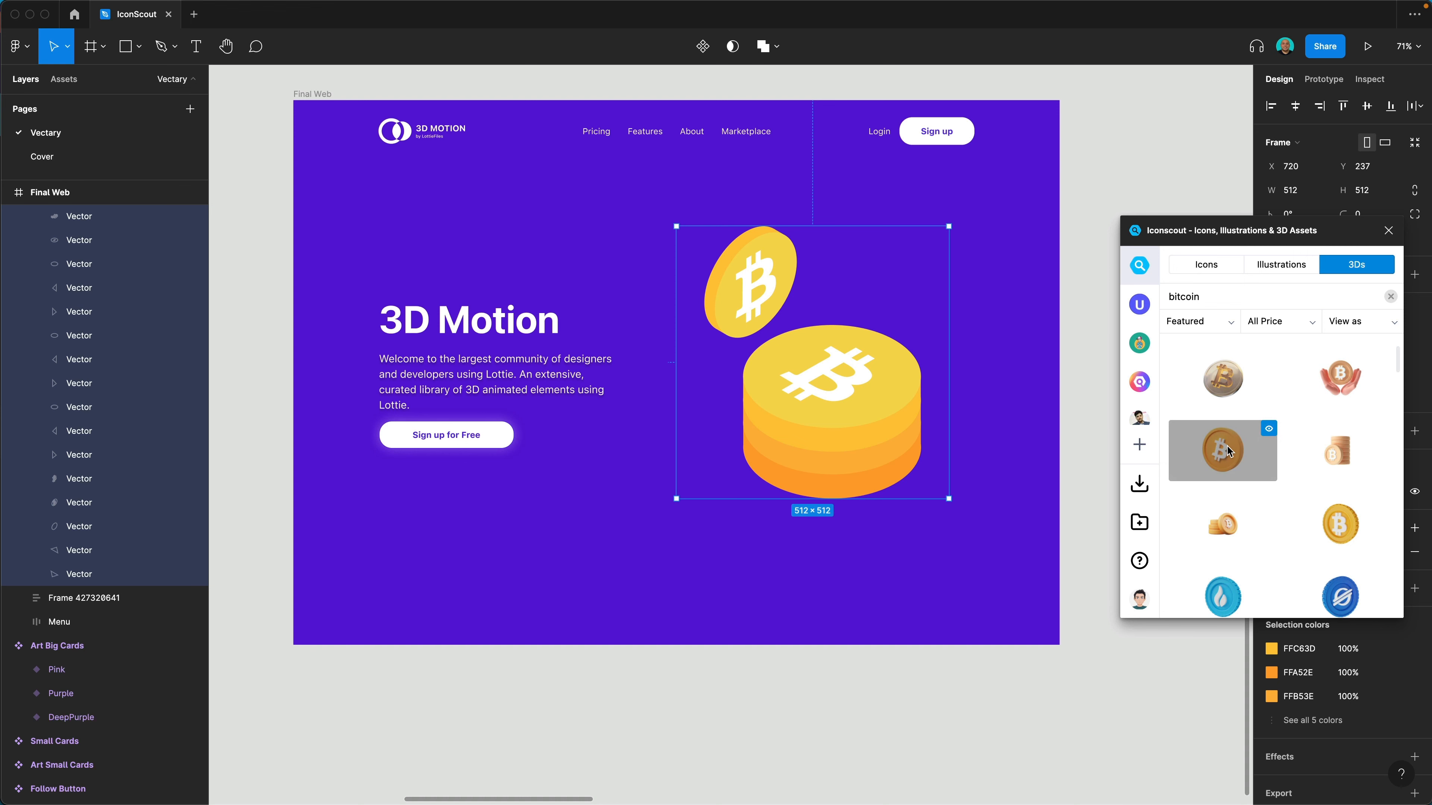
{"action": "left_click_drag", "start_coordinate": [1231, 449], "coordinate": [988, 584]}
{"action": "mouse_move", "coordinate": [893, 584]}
{"action": "left_mouse_down"}
{"action": "mouse_move", "coordinate": [862, 585]}
{"action": "mouse_move", "coordinate": [881, 584]}
{"action": "left_mouse_up"}
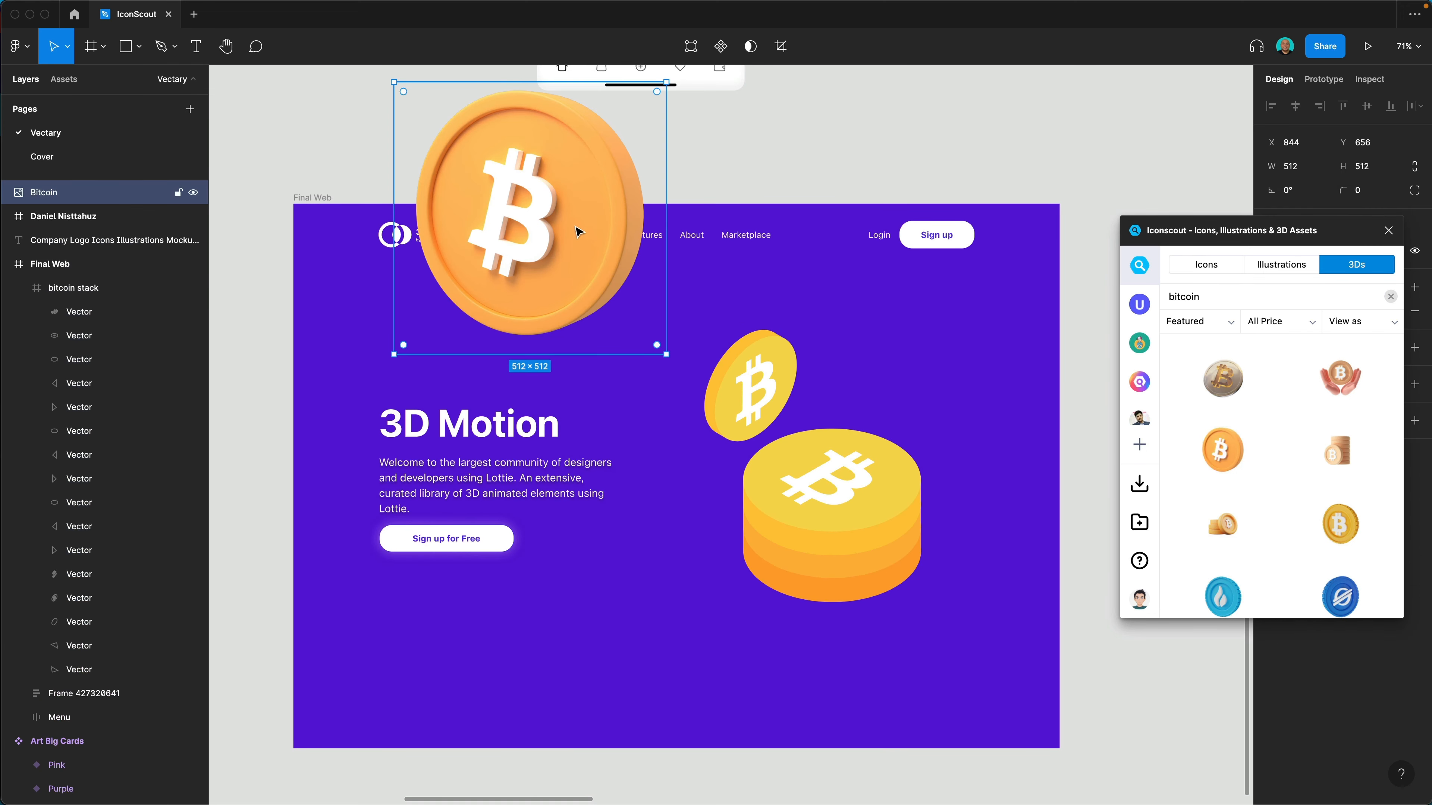
Position the orange Bitcoin coin beside the 3D Motion heading in the Final Web frame and delete the bitcoin stack icon
{"action": "left_click_drag", "start_coordinate": [578, 233], "coordinate": [972, 490]}
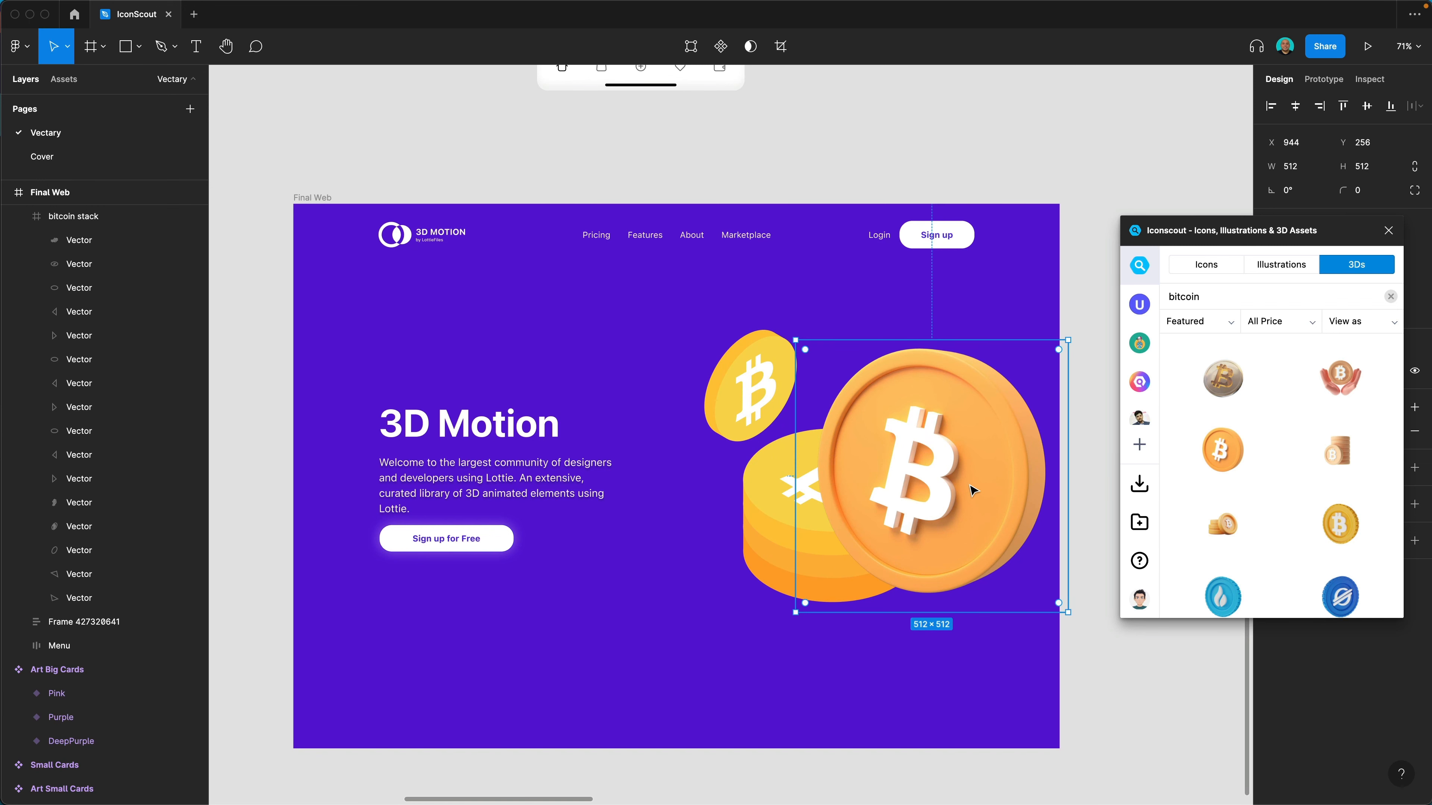
{"action": "left_click_drag", "start_coordinate": [978, 480], "coordinate": [889, 484]}
{"action": "left_click", "coordinate": [865, 505]}
{"action": "key", "text": "BackSpace"}
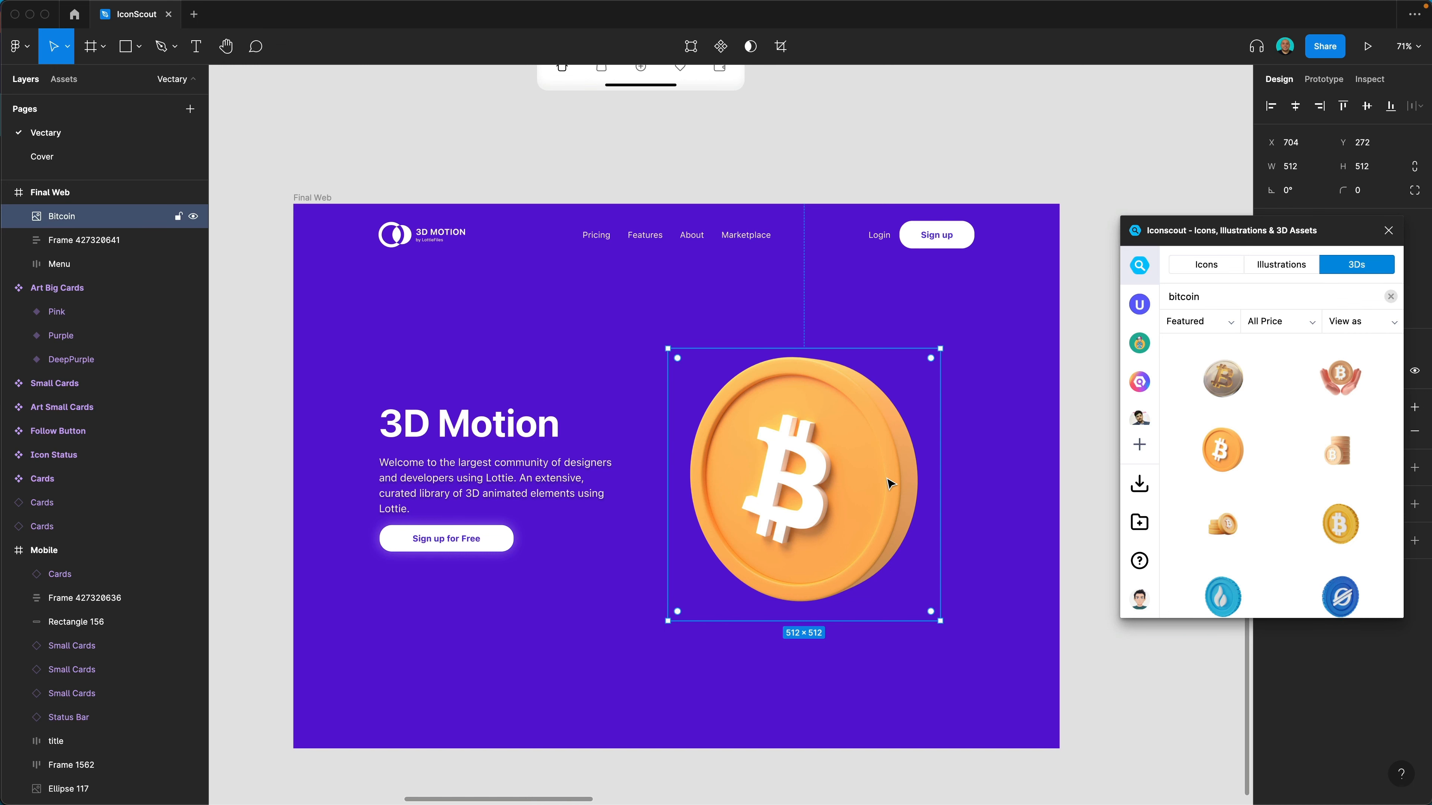
Switch to the Iconscout presentation in Keynote, open the Iconscout desktop app and search its 3D assets for "bitcoin"
{"action": "left_click_drag", "start_coordinate": [0, 52], "coordinate": [497, 52]}
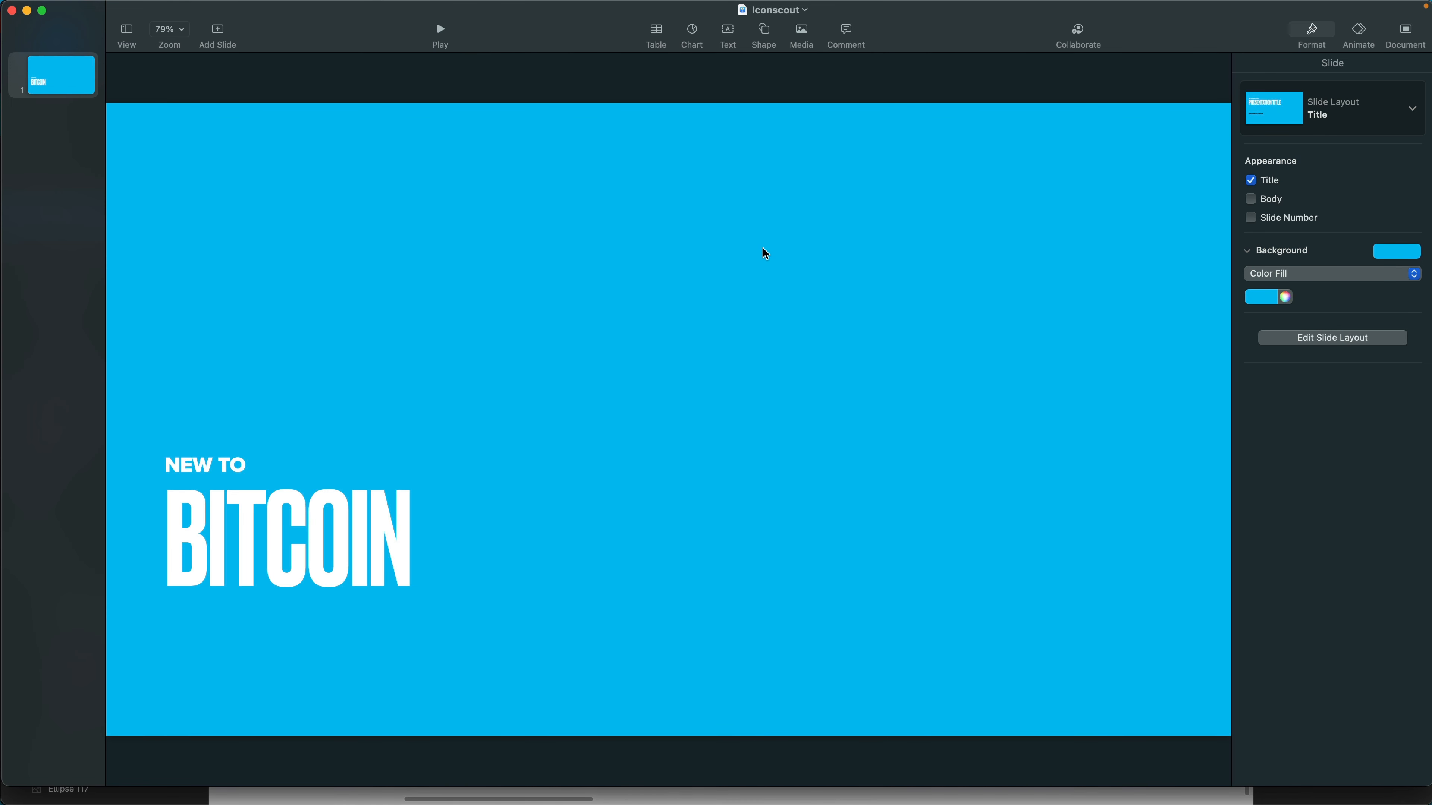
{"action": "mouse_move", "coordinate": [821, 8]}
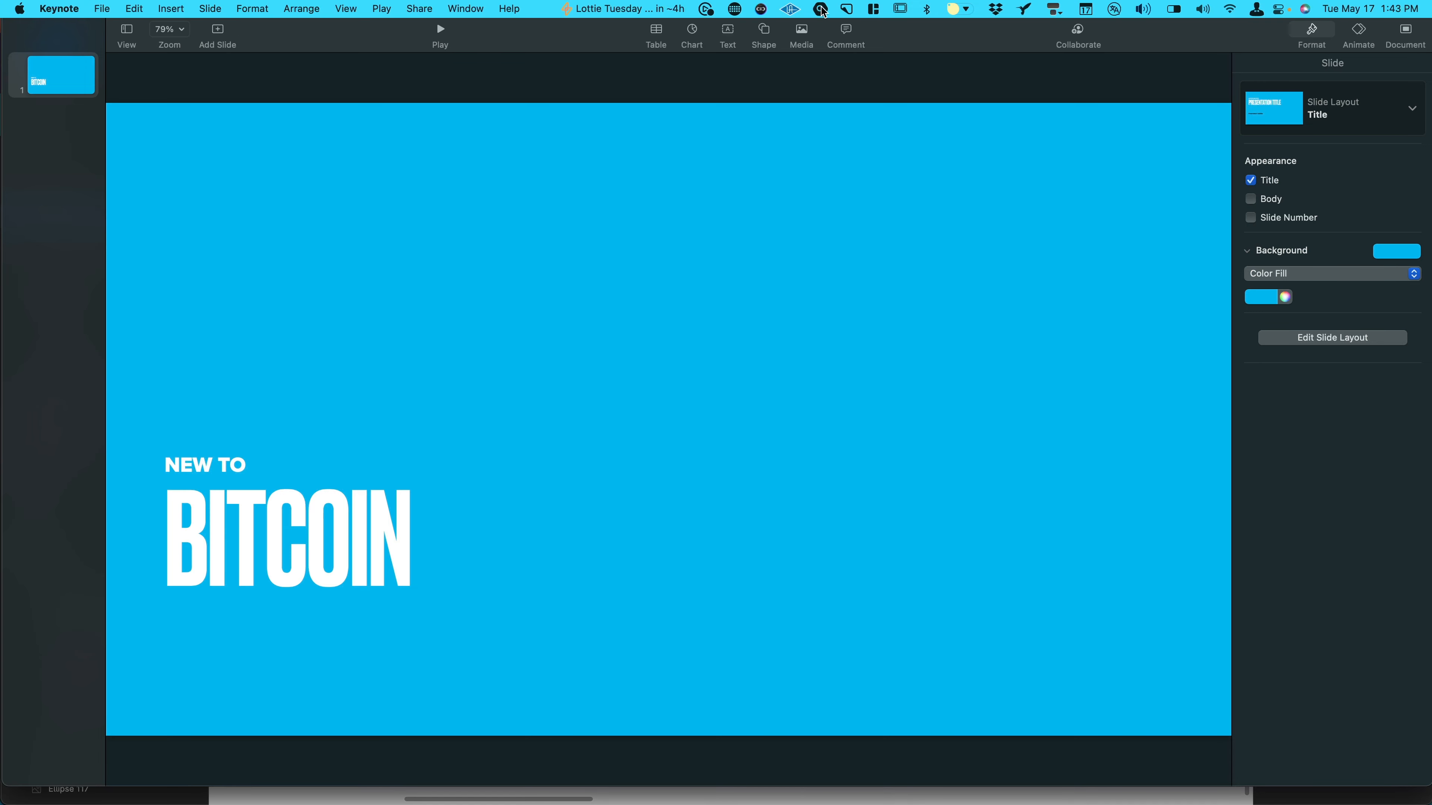
{"action": "left_click", "coordinate": [822, 8]}
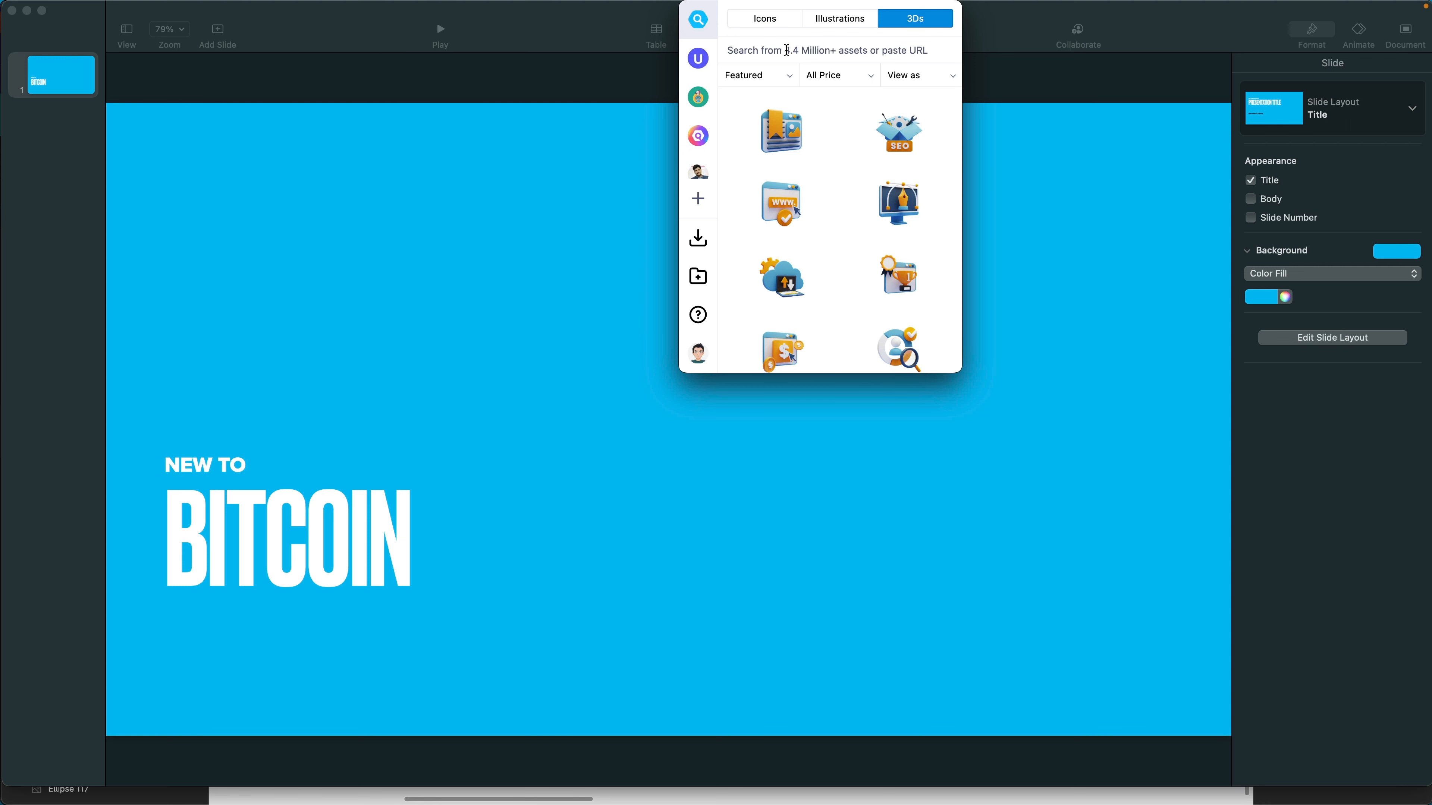
{"action": "type", "text": "bitcoin"}
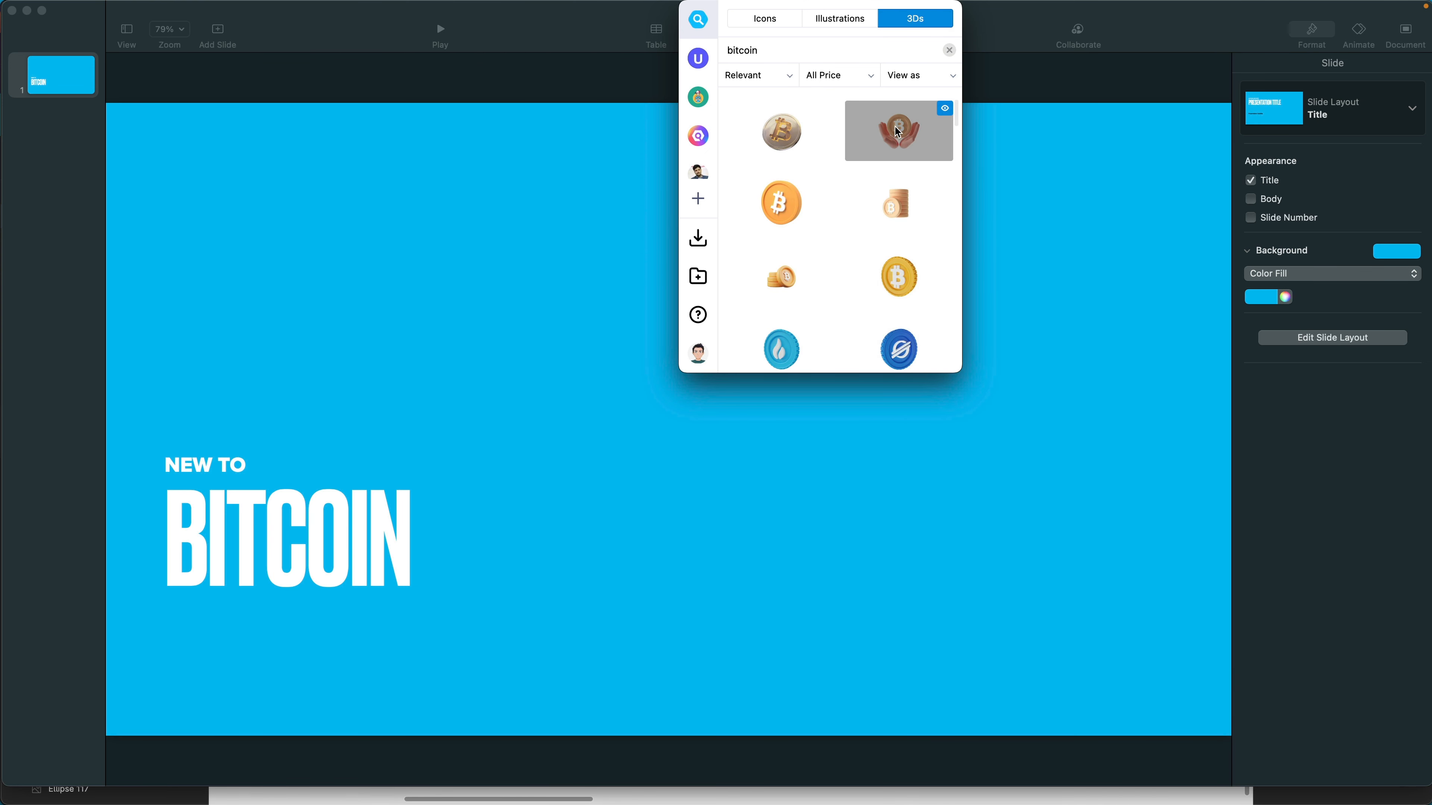
Add the 3D image of hands holding a Bitcoin to the slide and enlarge it beside the NEW TO BITCOIN title
{"action": "left_click_drag", "start_coordinate": [898, 132], "coordinate": [1056, 445]}
{"action": "left_click", "coordinate": [1074, 436]}
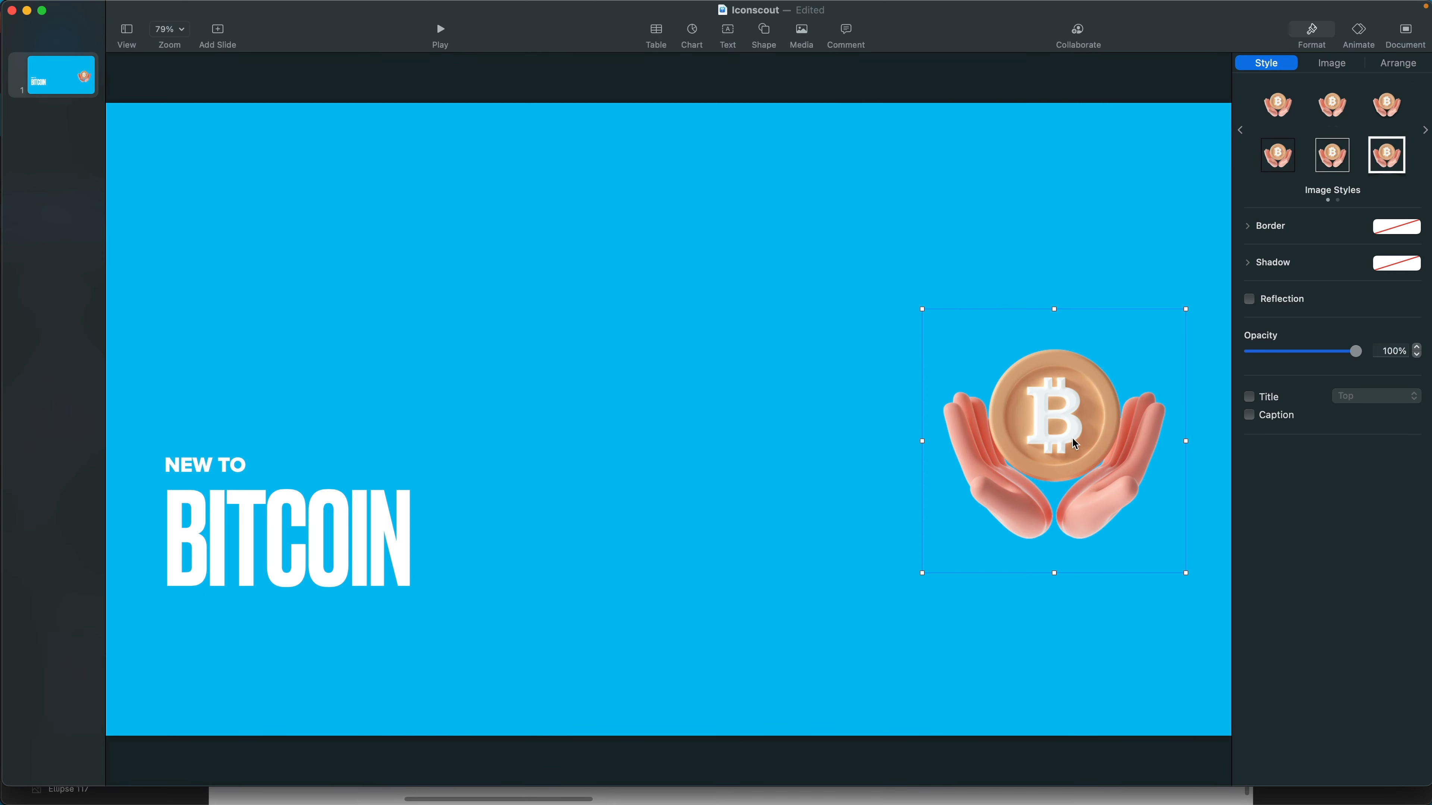
{"action": "left_click_drag", "start_coordinate": [1072, 436], "coordinate": [855, 420]}
{"action": "left_click_drag", "start_coordinate": [937, 534], "coordinate": [1124, 713]}
{"action": "left_click_drag", "start_coordinate": [950, 525], "coordinate": [925, 488]}
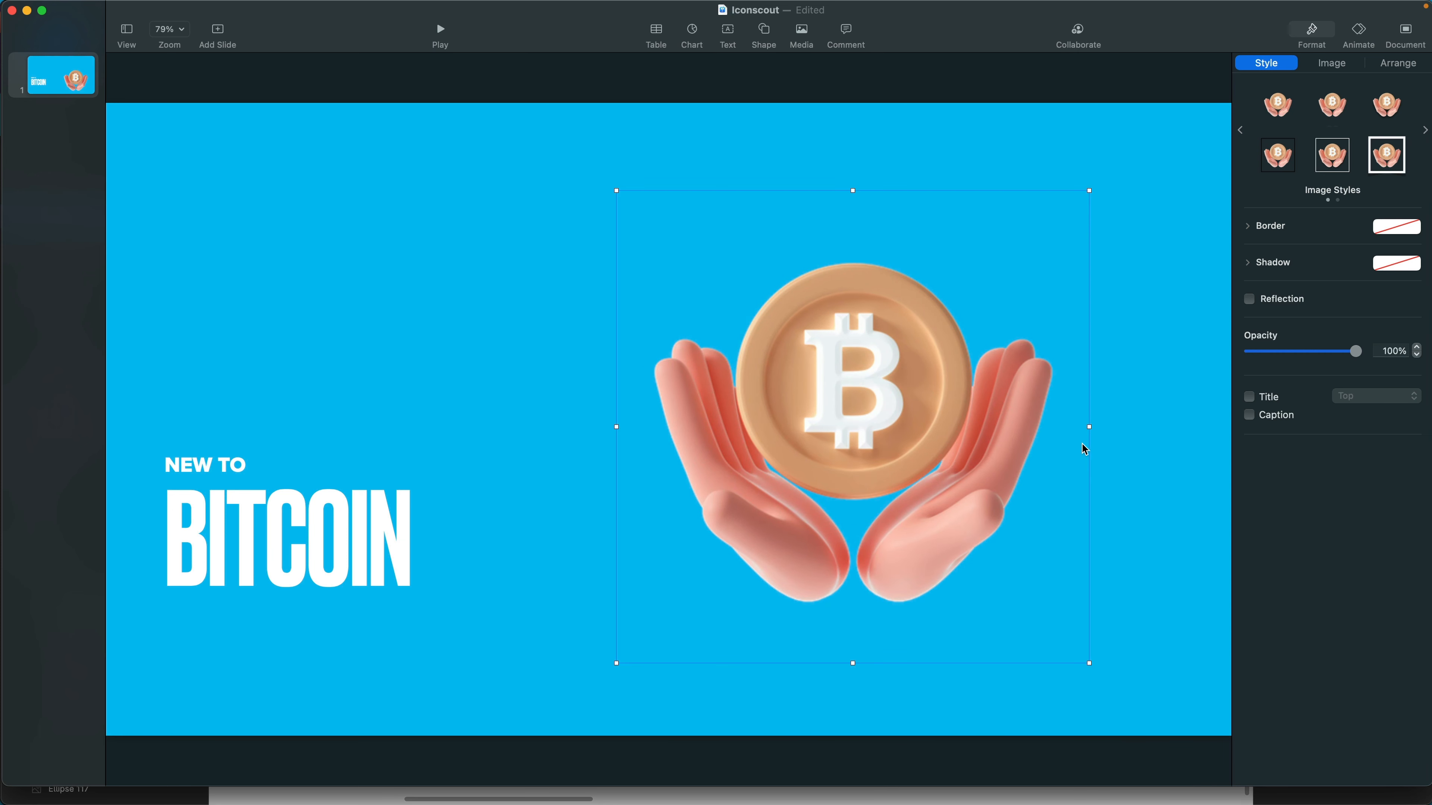
{"action": "left_click", "coordinate": [1119, 422]}
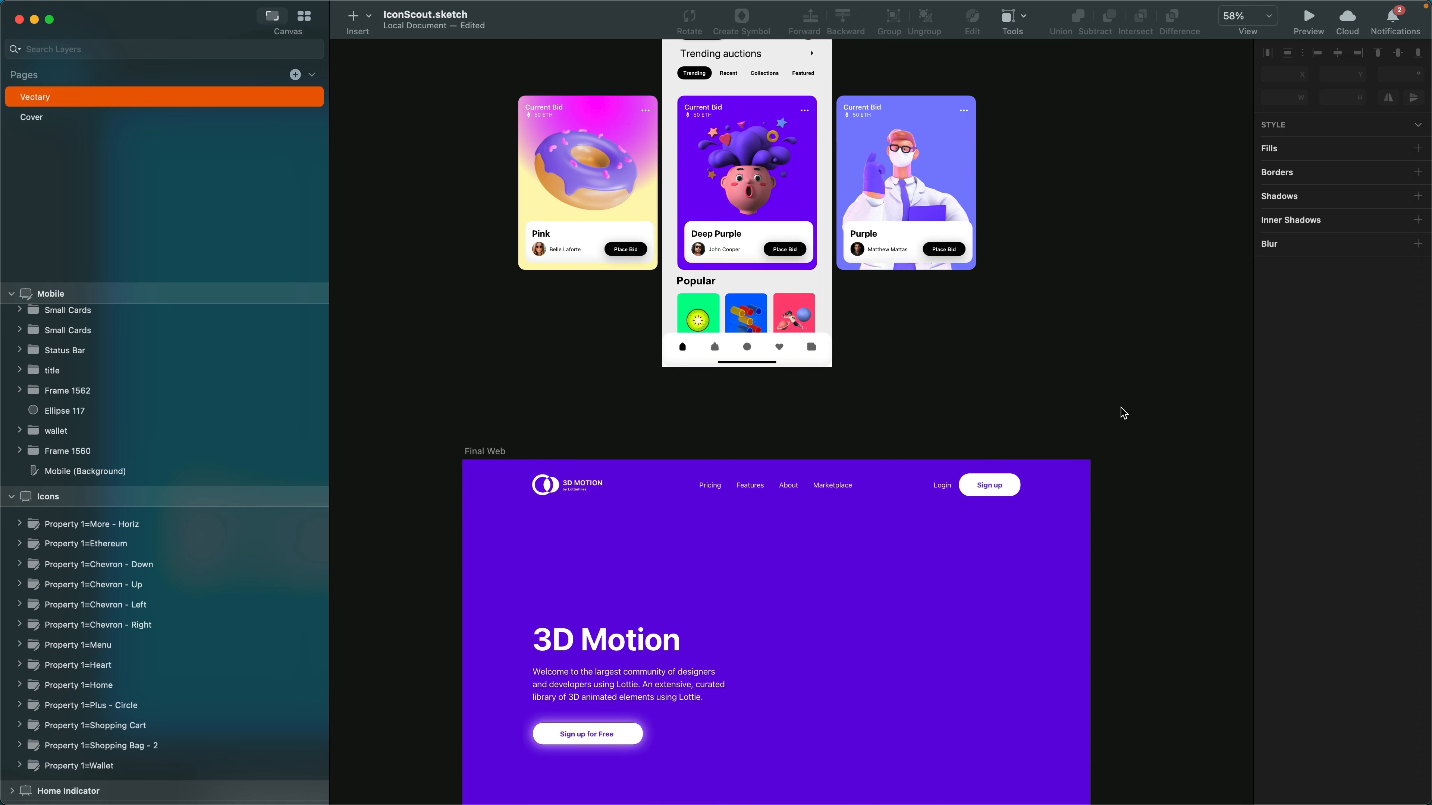
Open the Iconscout plugin over the Final Web artboard in Sketch and search its 3D assets for "motion"
{"action": "scroll", "coordinate": [1120, 407], "scroll_direction": "down", "scroll_amount": 5}
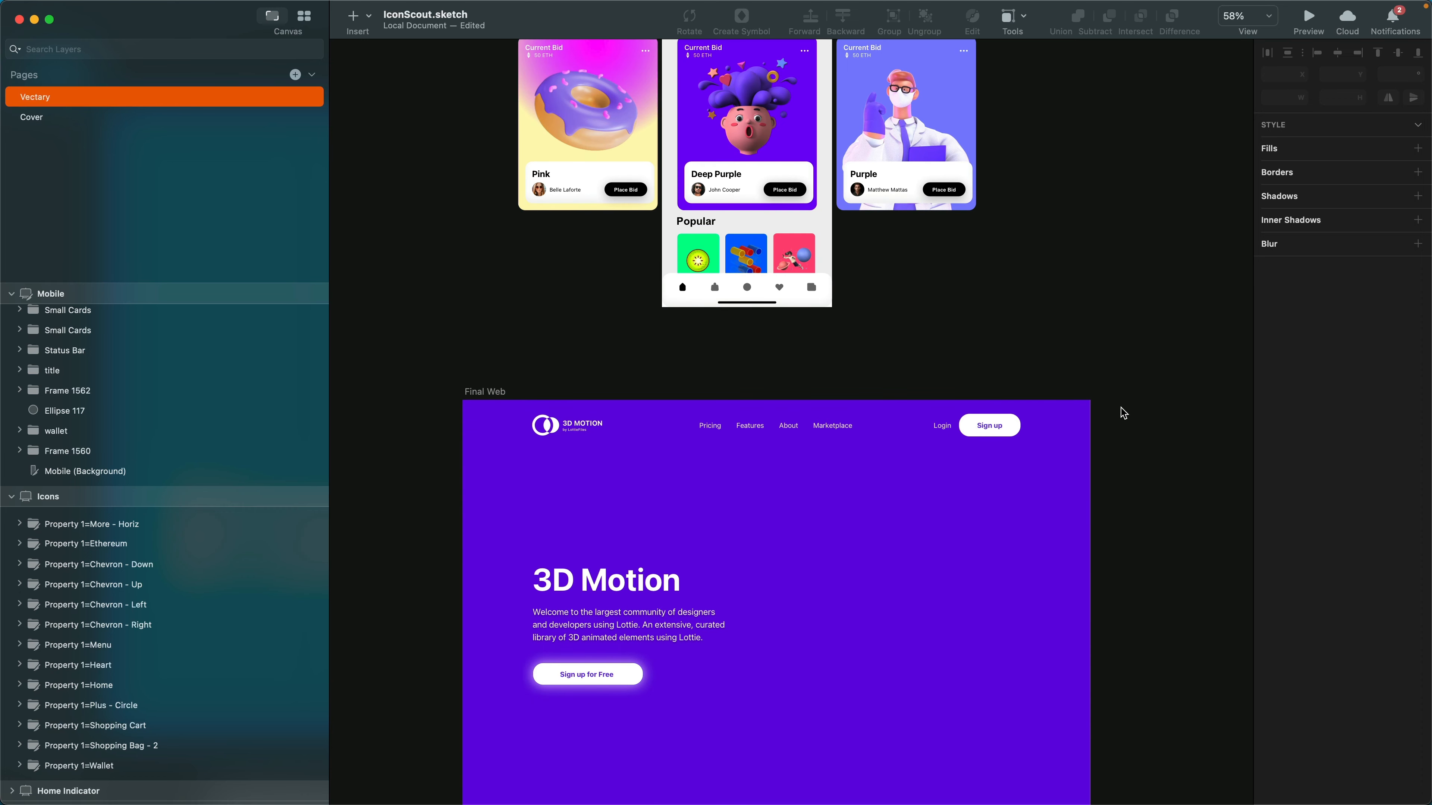
{"action": "scroll", "coordinate": [1120, 407], "scroll_direction": "down", "scroll_amount": 5}
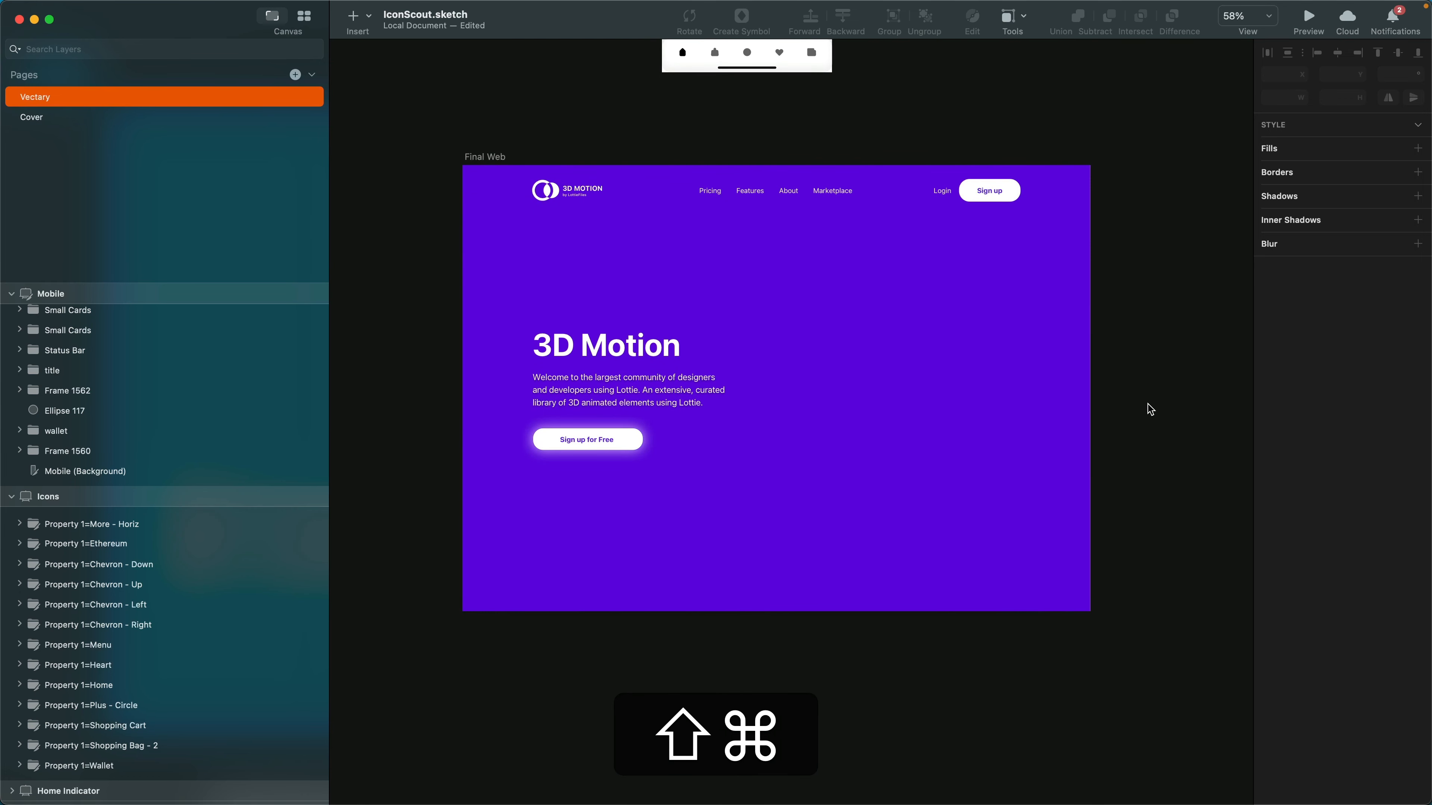
{"action": "key", "text": "super+shift+i"}
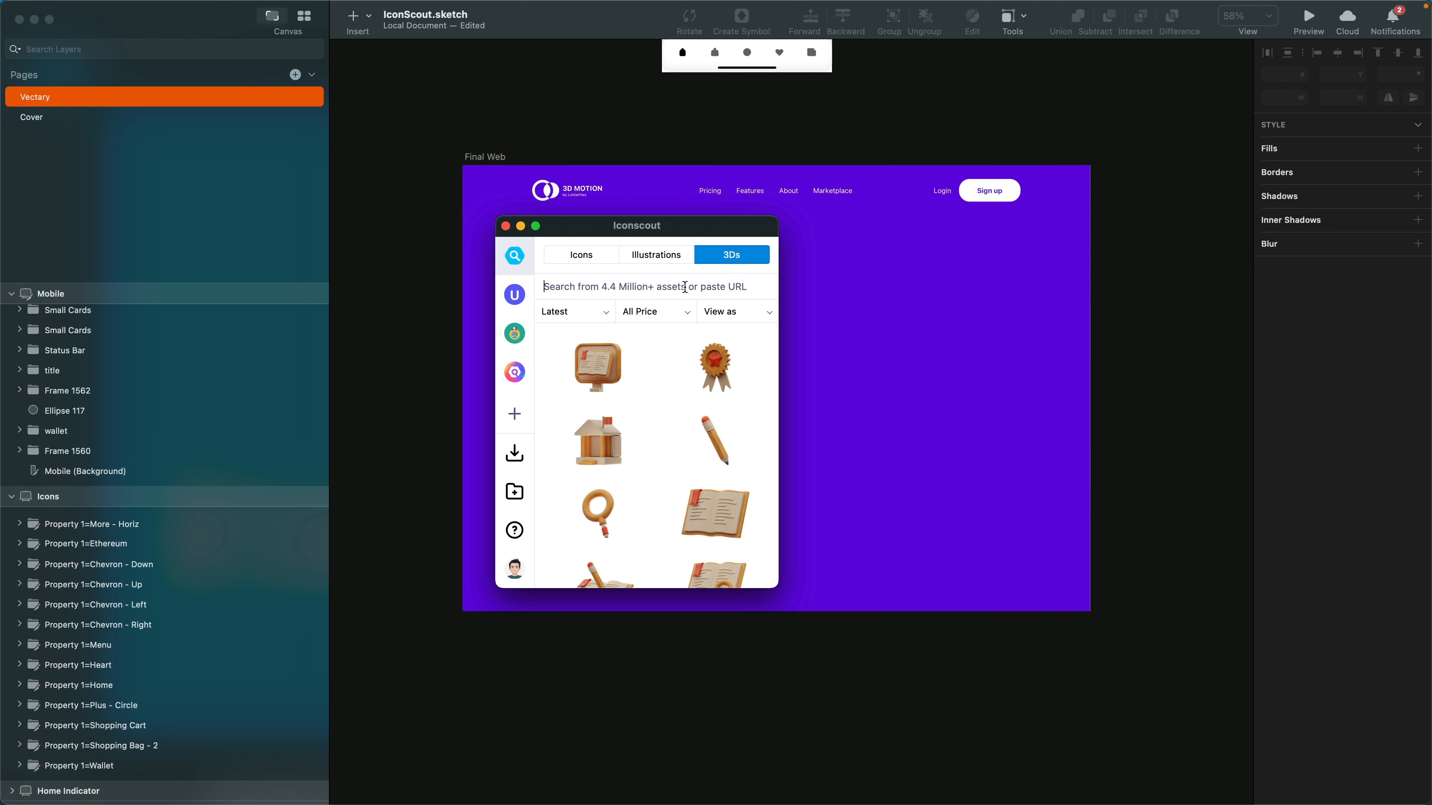
{"action": "type", "text": "motion"}
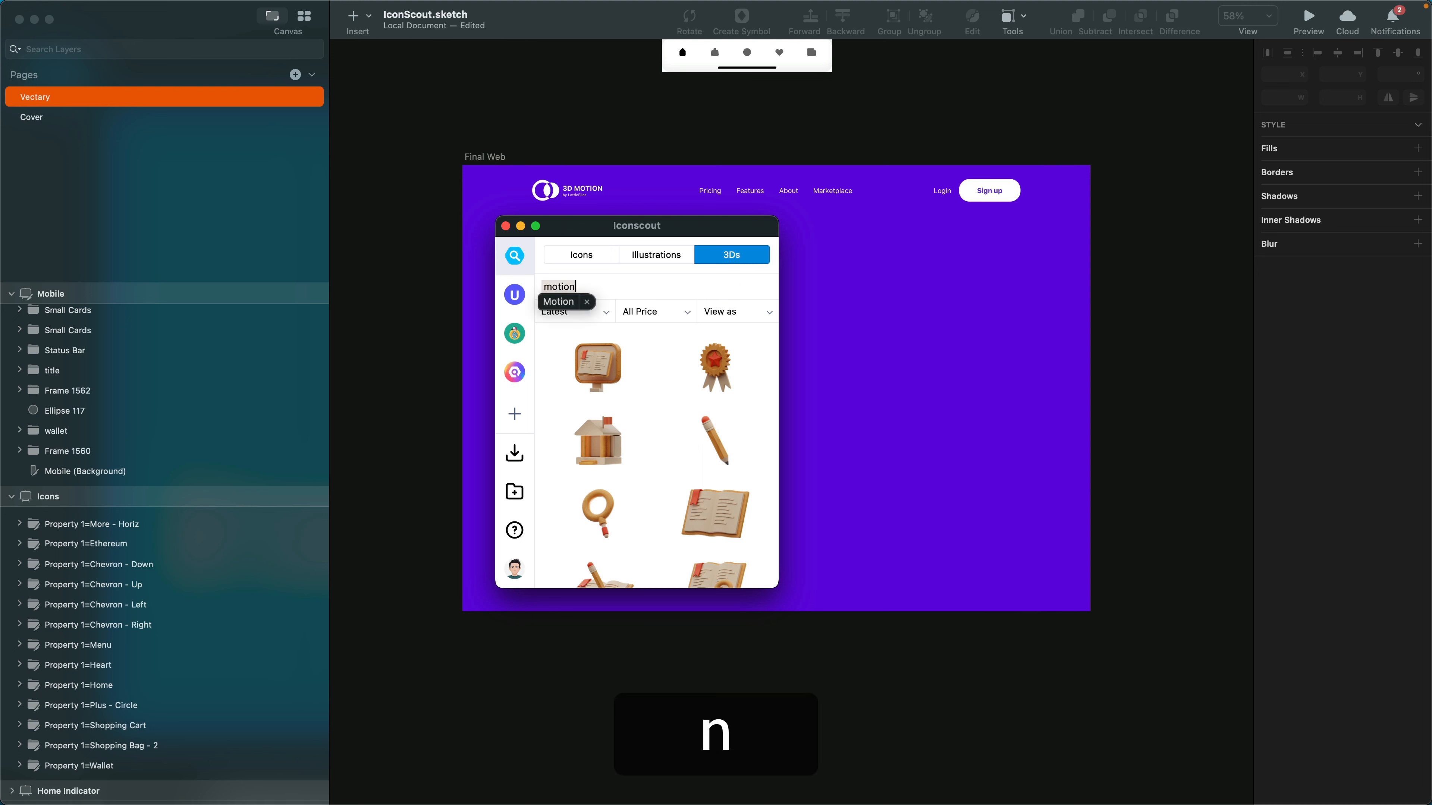
{"action": "key", "text": "Return"}
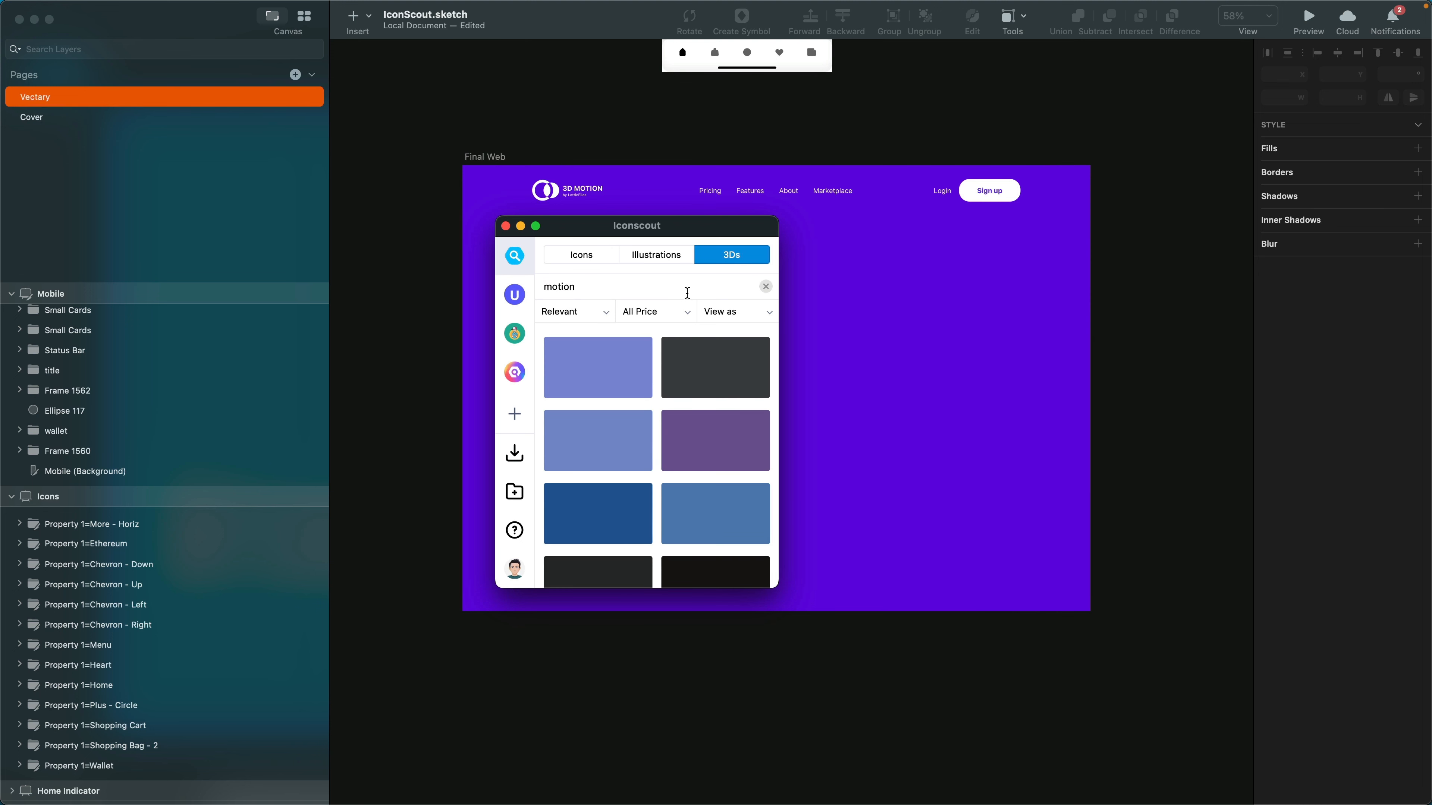
Insert the blue motion sensor 3D image into the empty half of the Final Web artboard
{"action": "scroll", "coordinate": [705, 498], "scroll_direction": "down", "scroll_amount": 2}
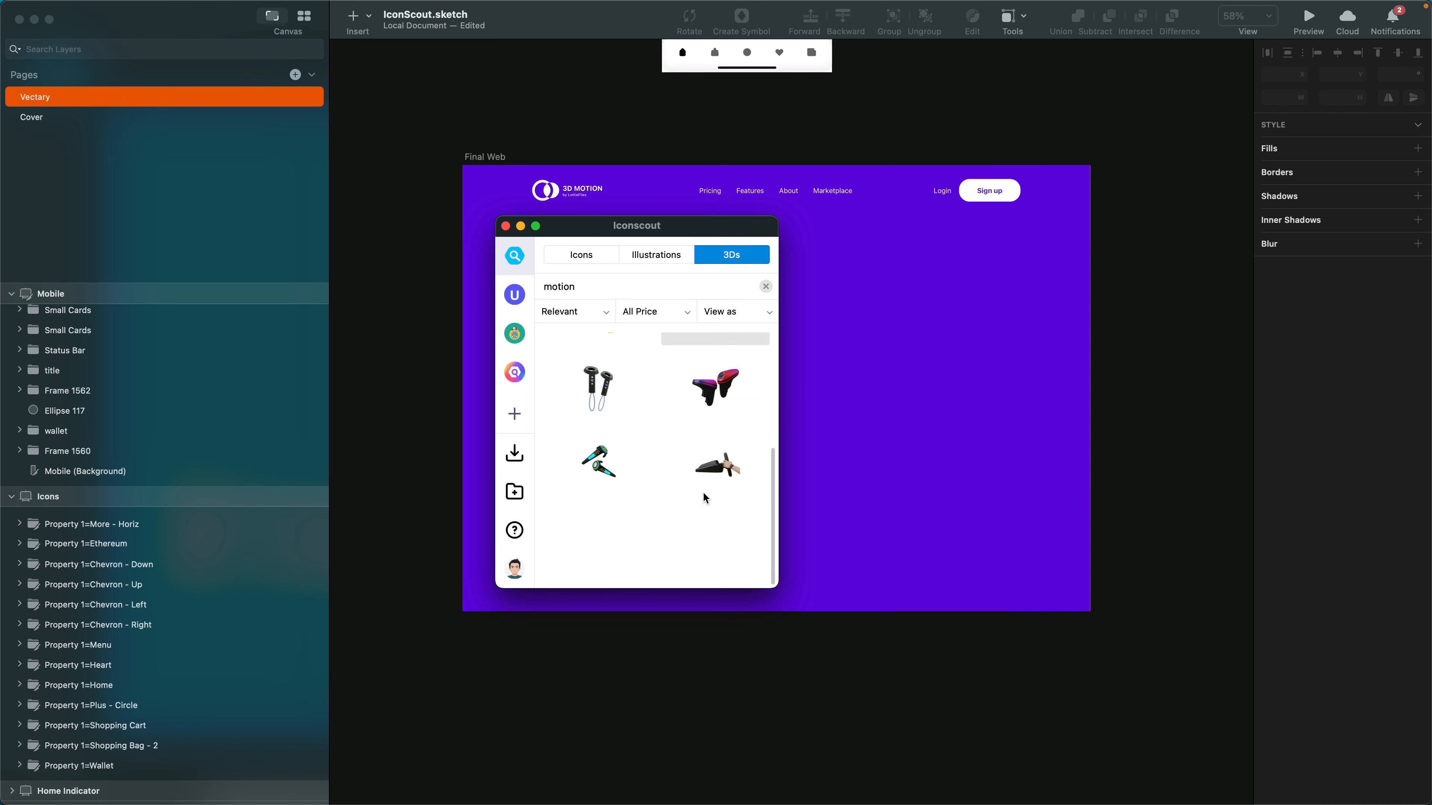
{"action": "mouse_move", "coordinate": [641, 404]}
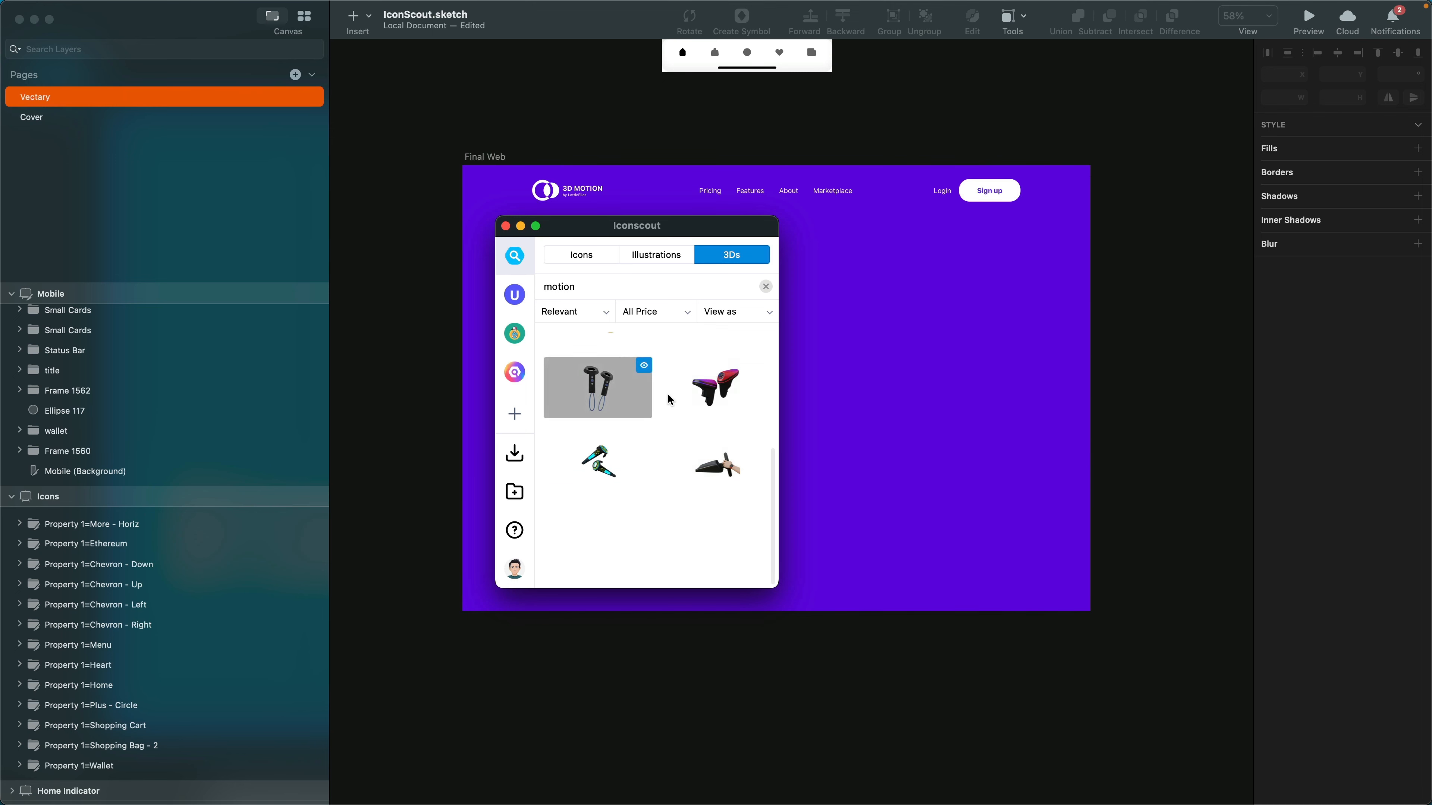
{"action": "scroll", "coordinate": [654, 422], "scroll_direction": "up", "scroll_amount": 2}
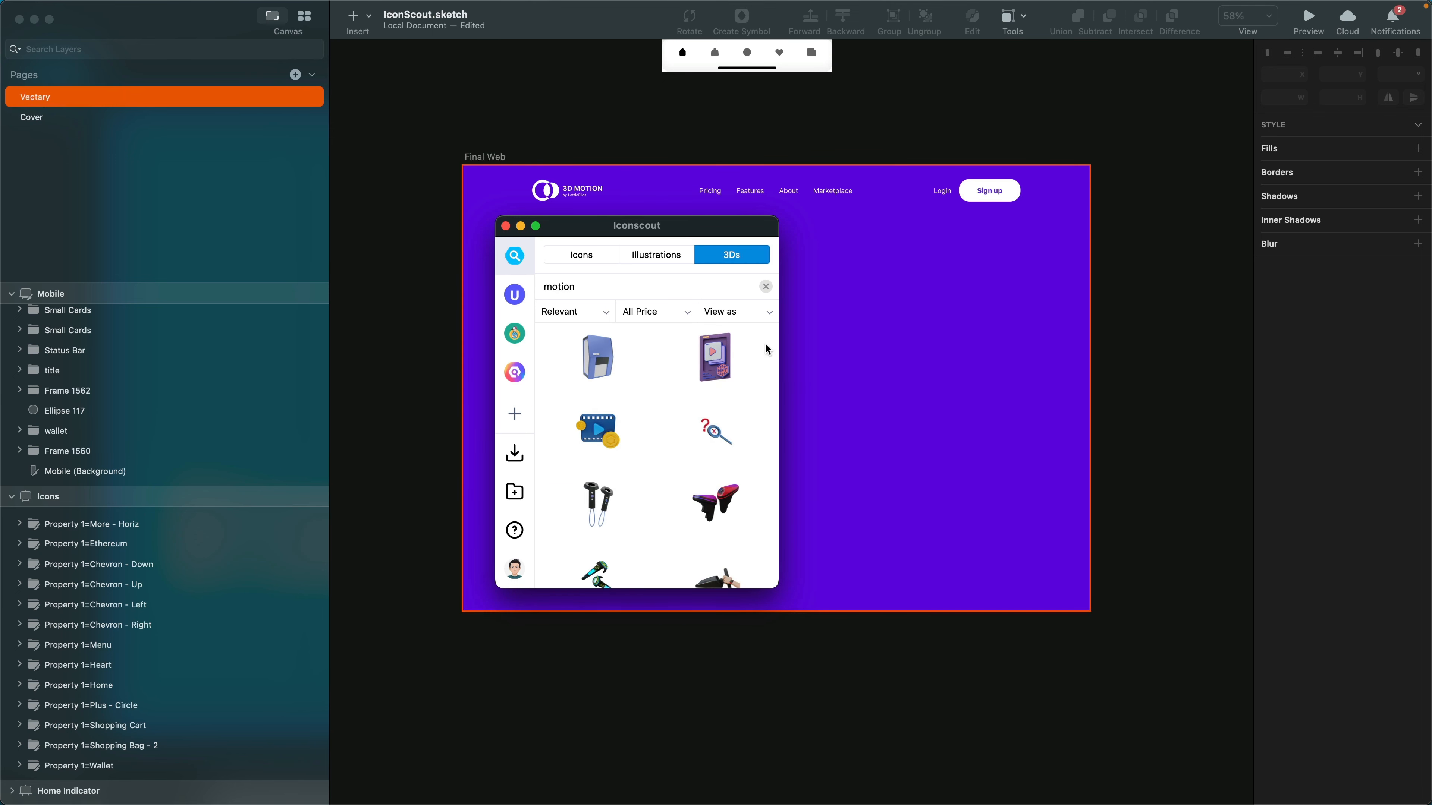
{"action": "scroll", "coordinate": [715, 361], "scroll_direction": "up", "scroll_amount": 2}
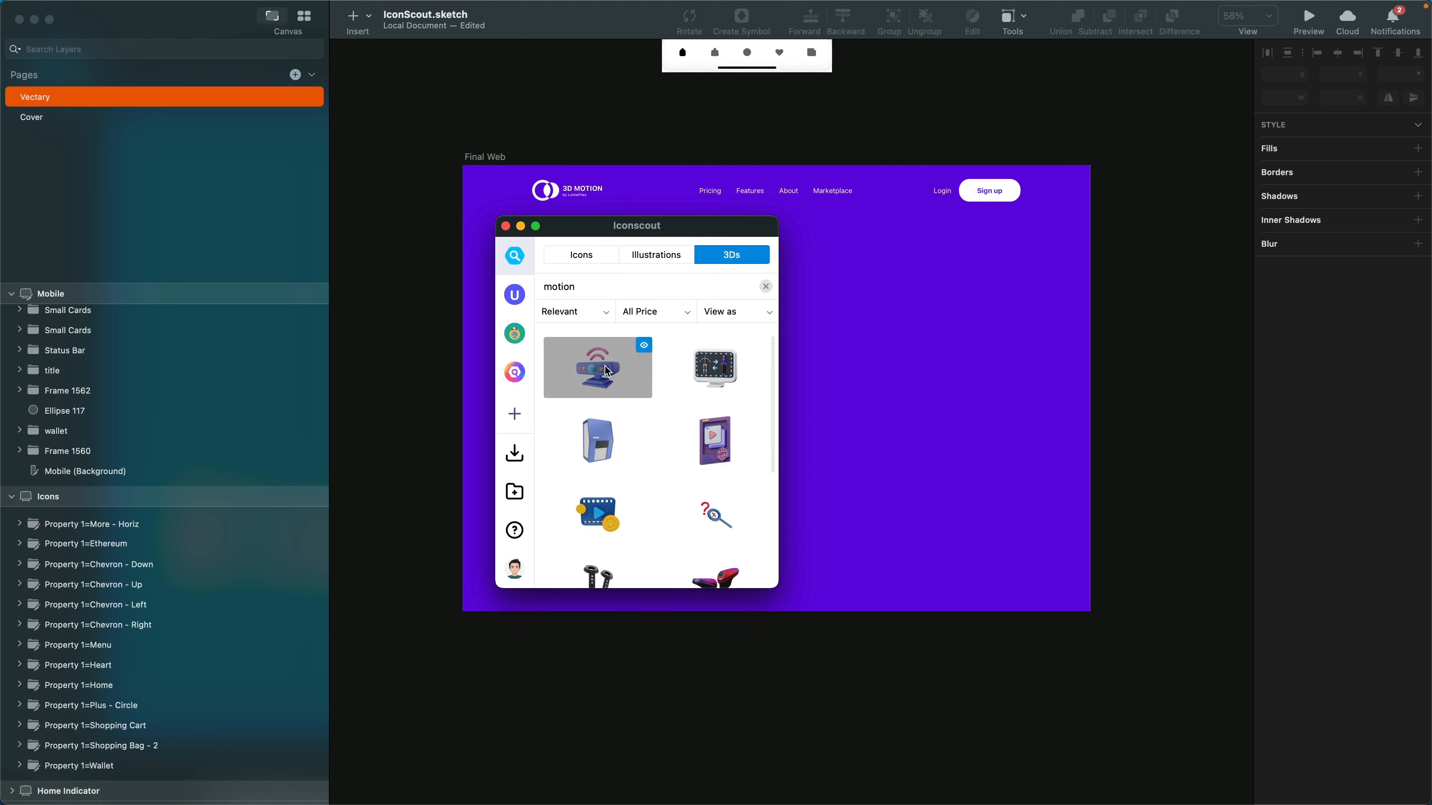
{"action": "left_click_drag", "start_coordinate": [607, 372], "coordinate": [952, 390]}
{"action": "left_click", "coordinate": [1077, 381]}
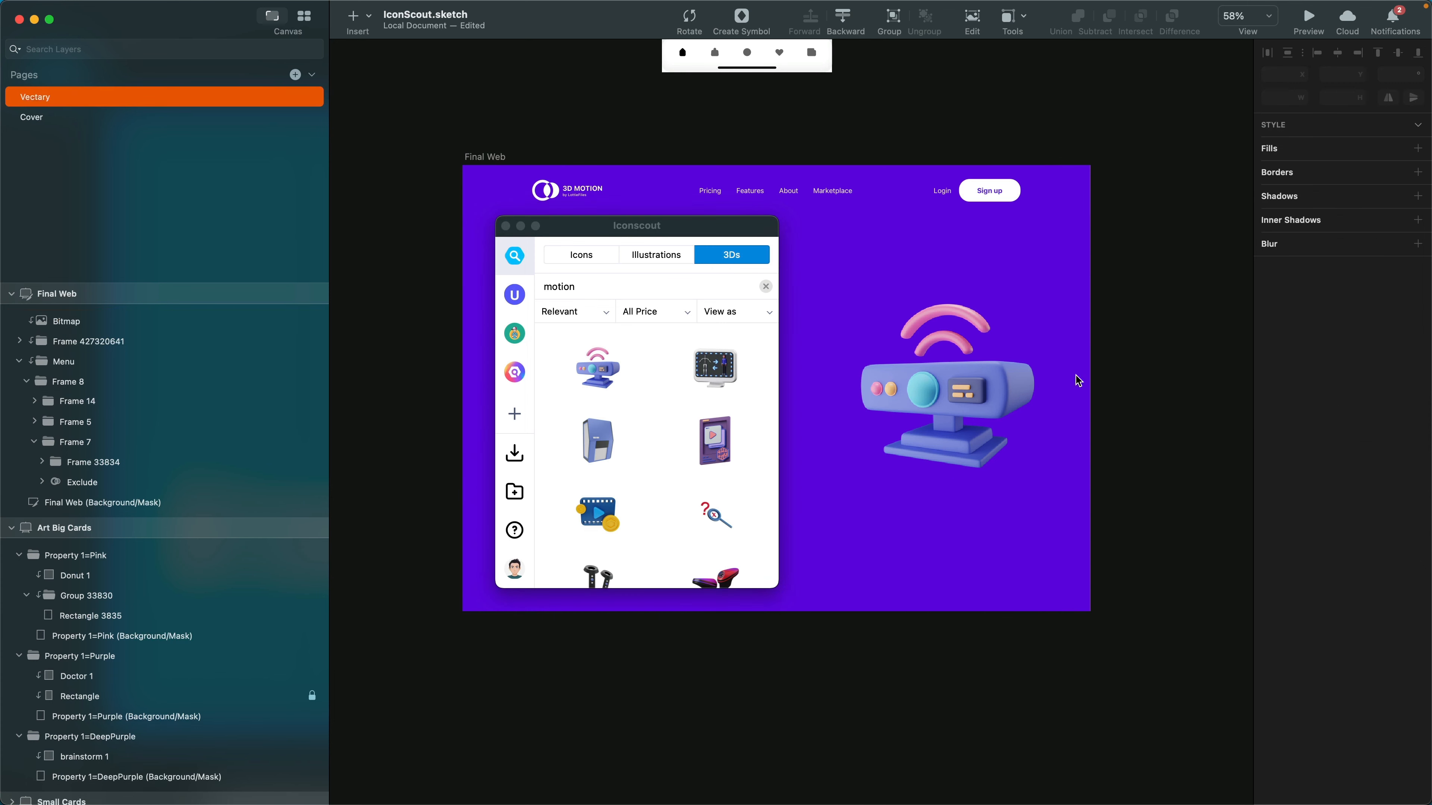
Move the motion sensor image closer to the 3D Motion text and enlarge it to about 704 × 704
{"action": "left_click", "coordinate": [947, 390]}
{"action": "left_click_drag", "start_coordinate": [615, 232], "coordinate": [188, 244]}
{"action": "left_click_drag", "start_coordinate": [933, 406], "coordinate": [881, 398]}
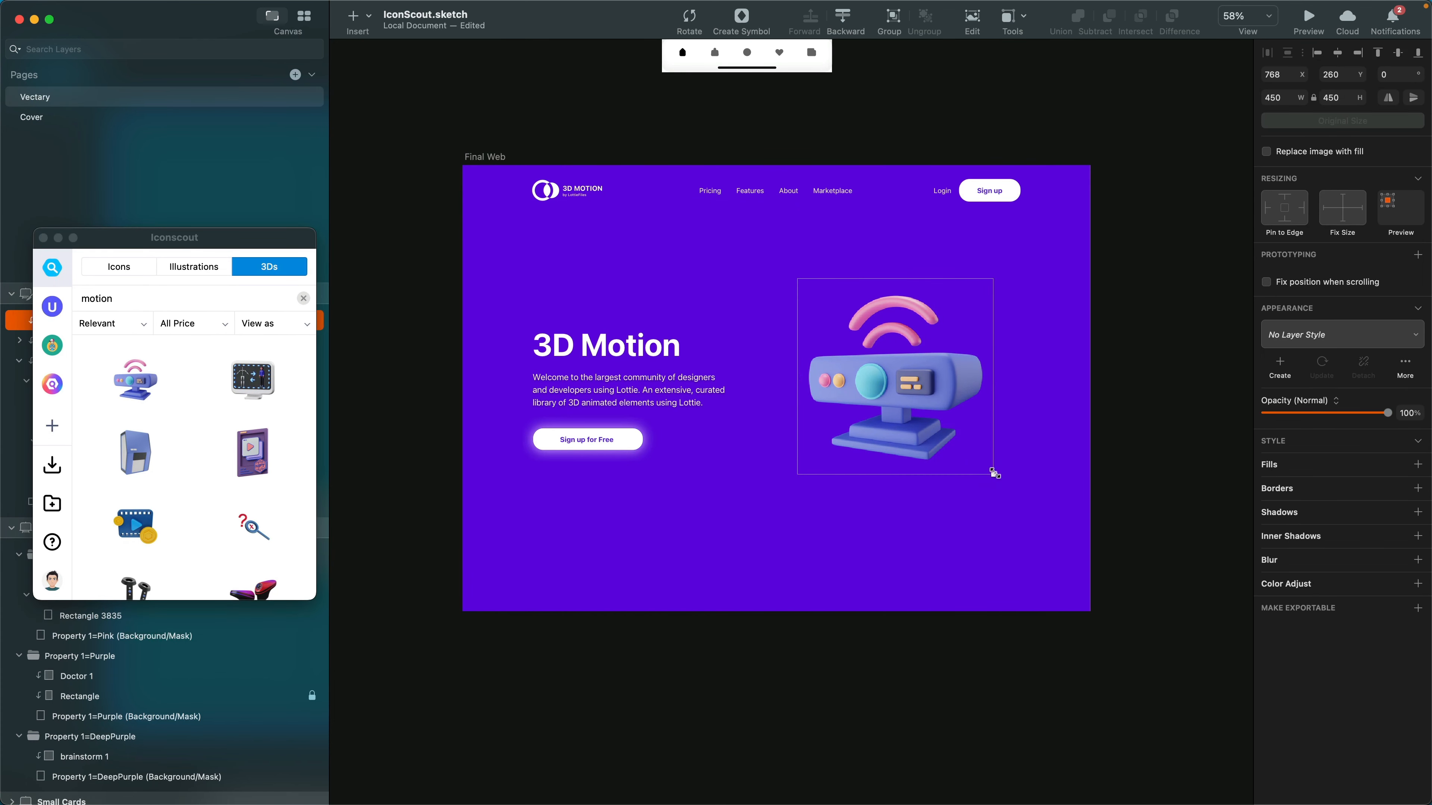
{"action": "left_click_drag", "start_coordinate": [993, 473], "coordinate": [939, 434]}
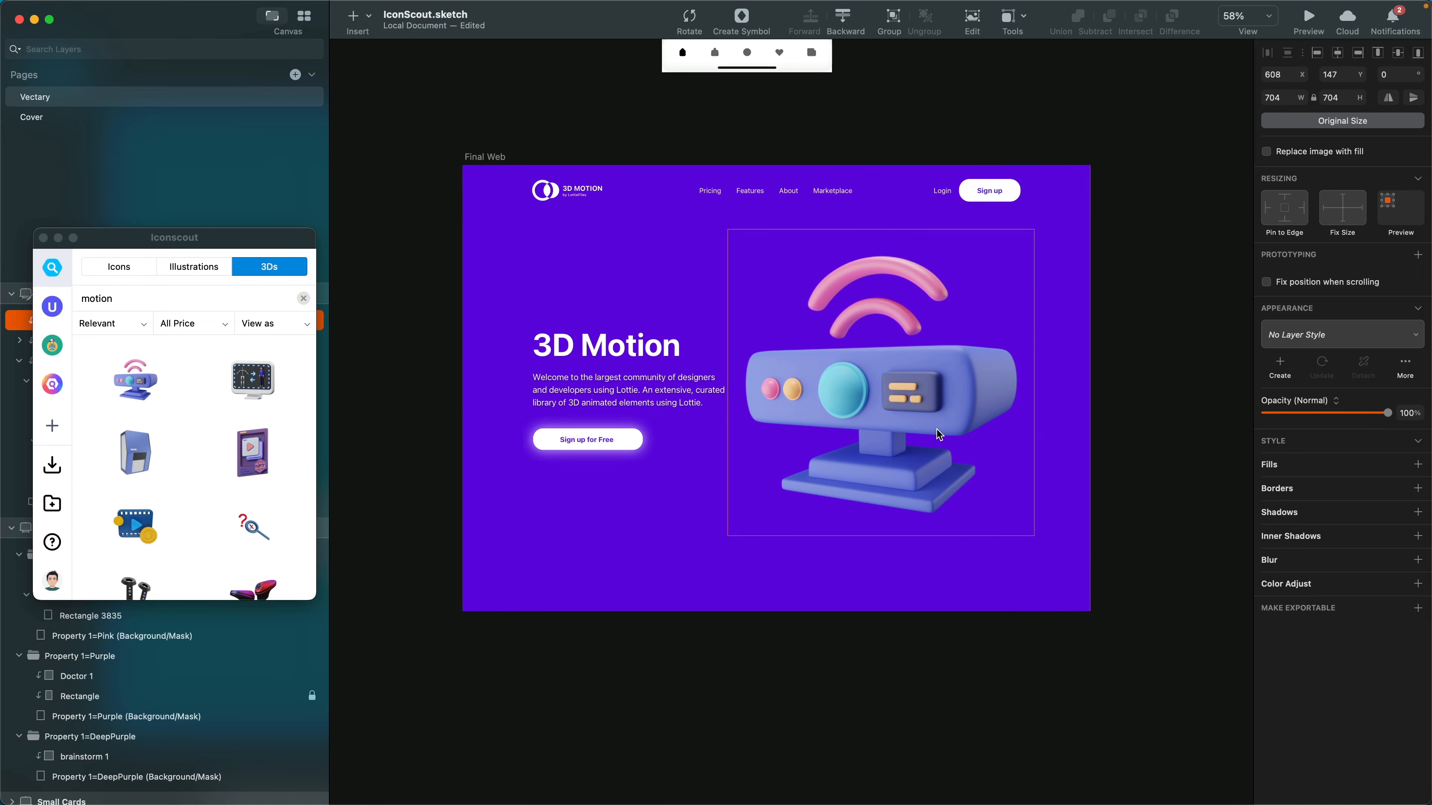
{"action": "left_click", "coordinate": [1146, 542]}
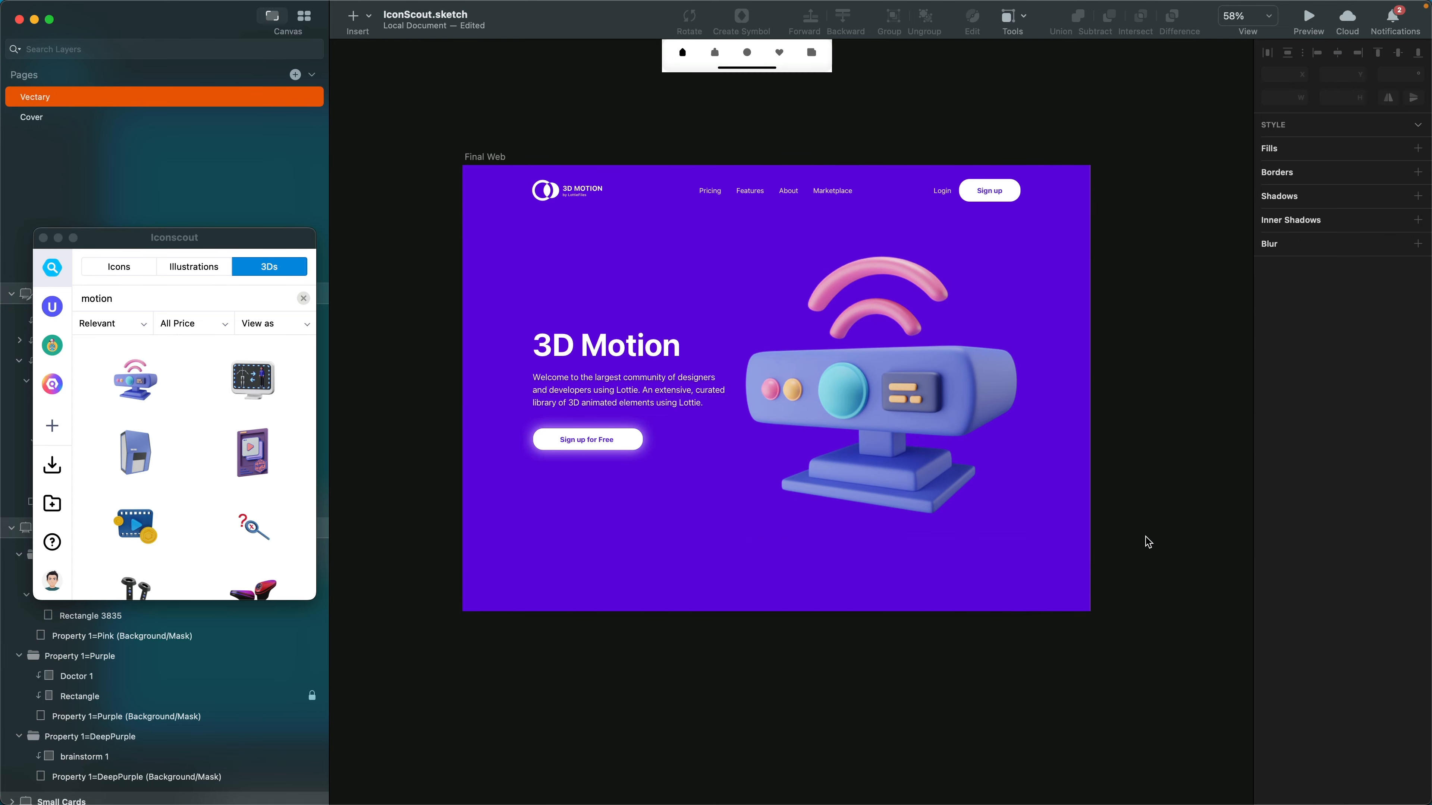
Switch to the IconScout document in Adobe XD and search the Iconscout plugin's 3D assets for "abstract"
{"action": "mouse_move", "coordinate": [0, 0]}
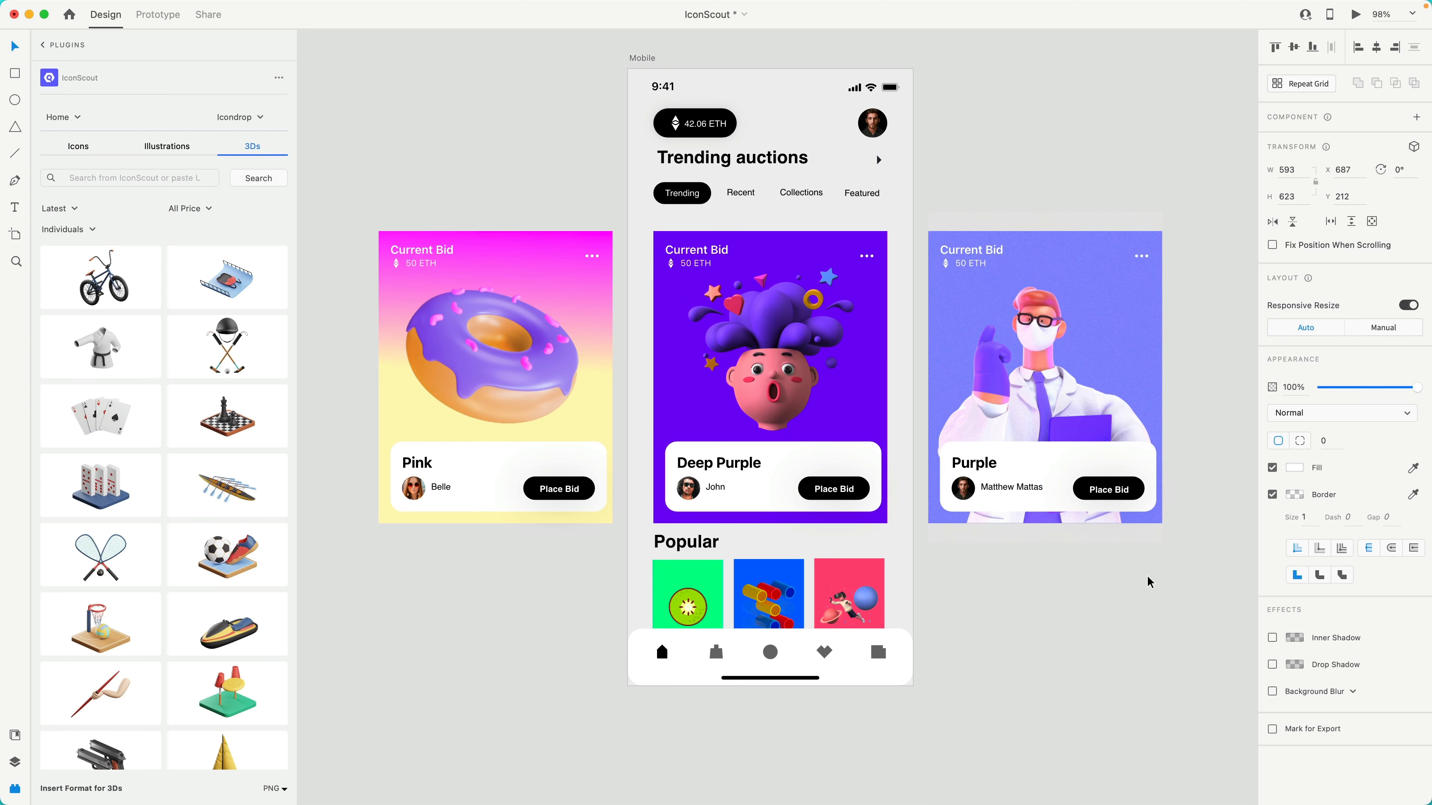
{"action": "scroll", "coordinate": [1148, 577], "scroll_direction": "up", "scroll_amount": 1}
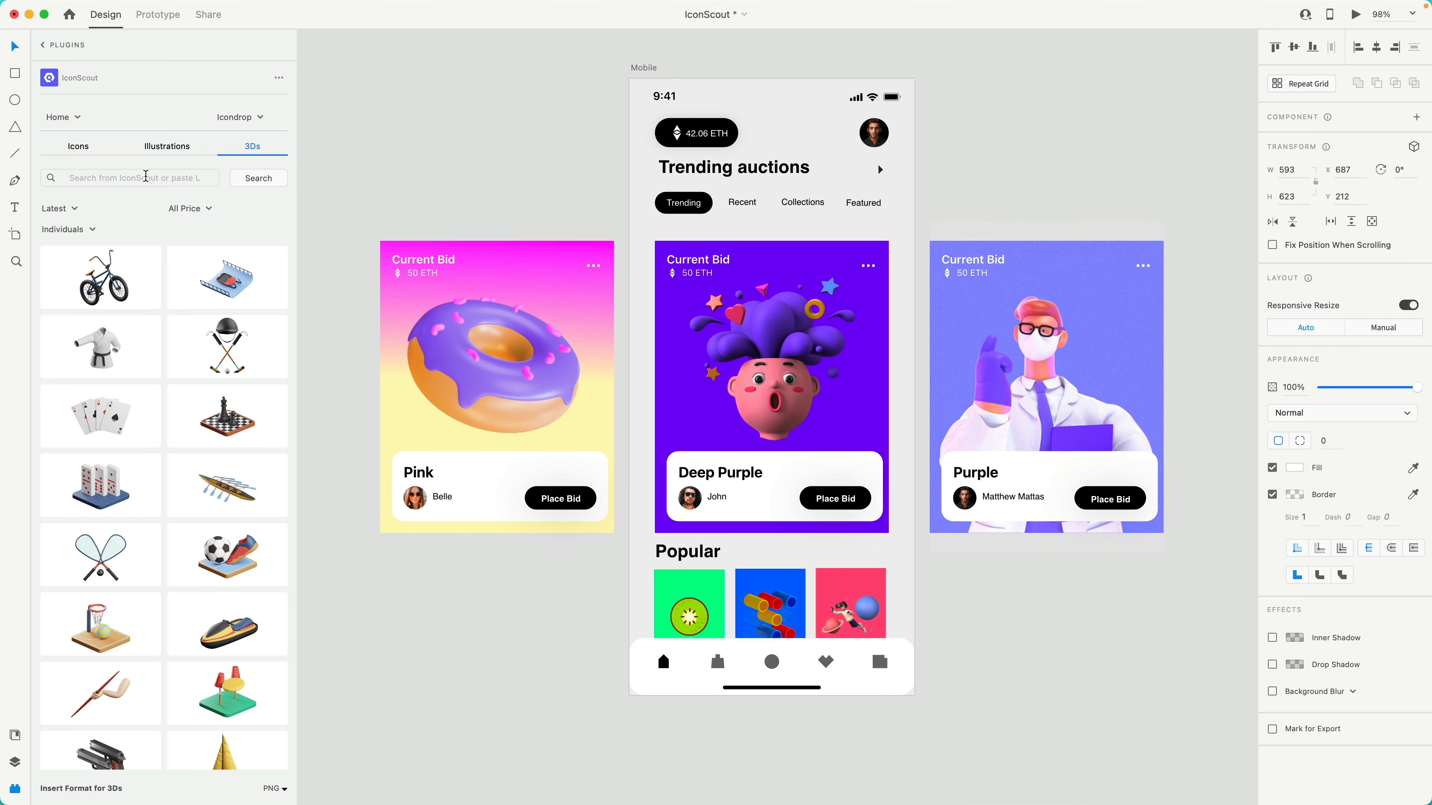
{"action": "left_click", "coordinate": [146, 177]}
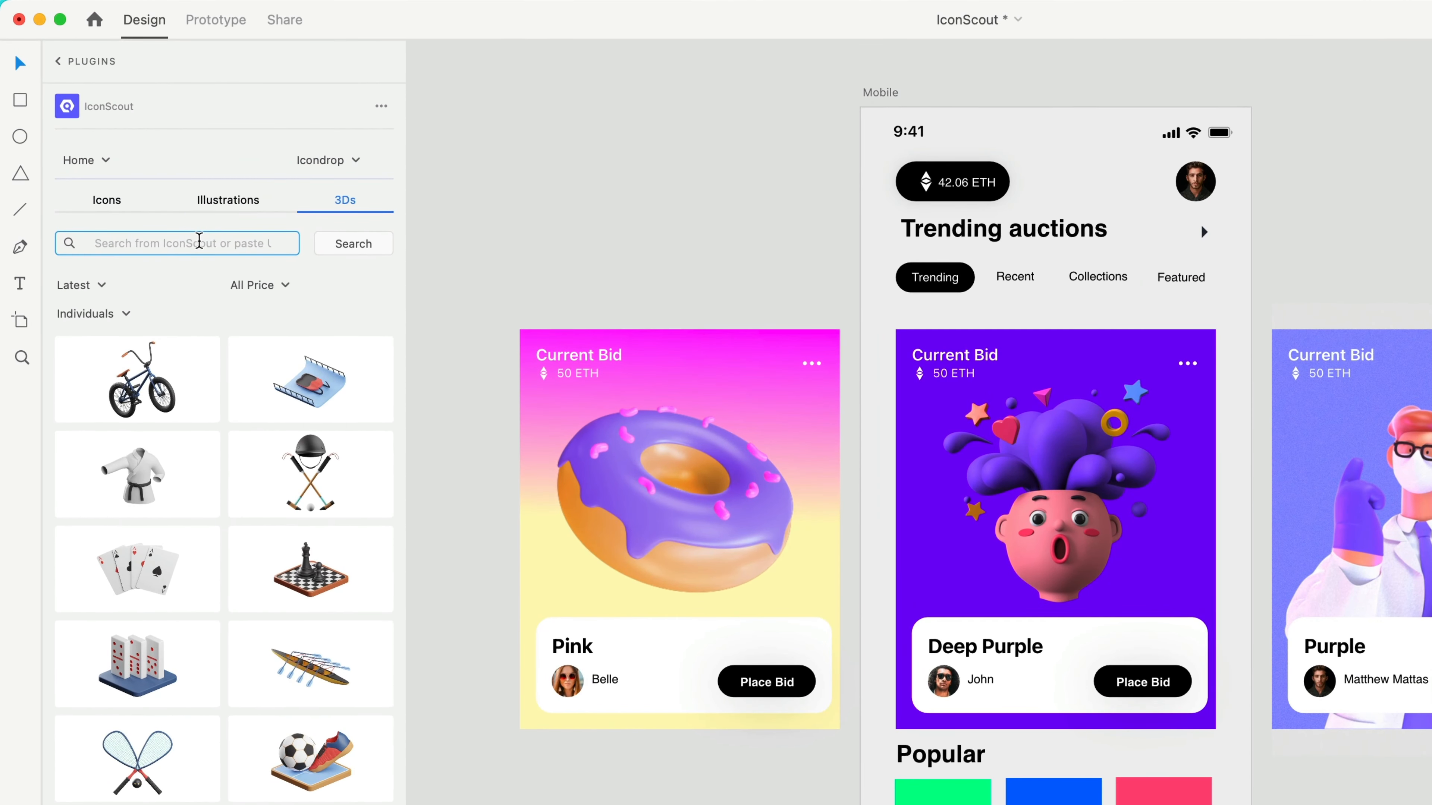
{"action": "type", "text": "abstract"}
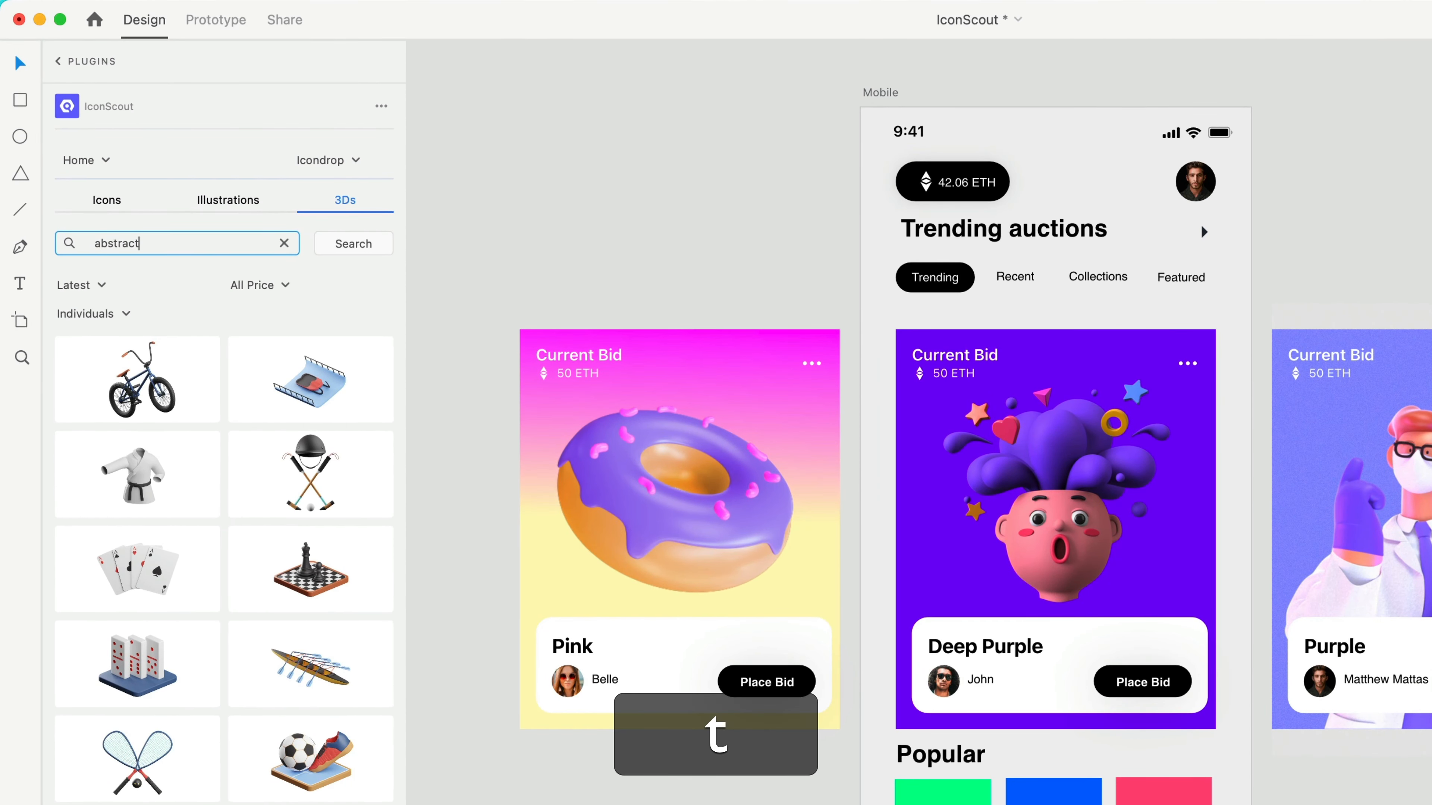
{"action": "key", "text": "Return"}
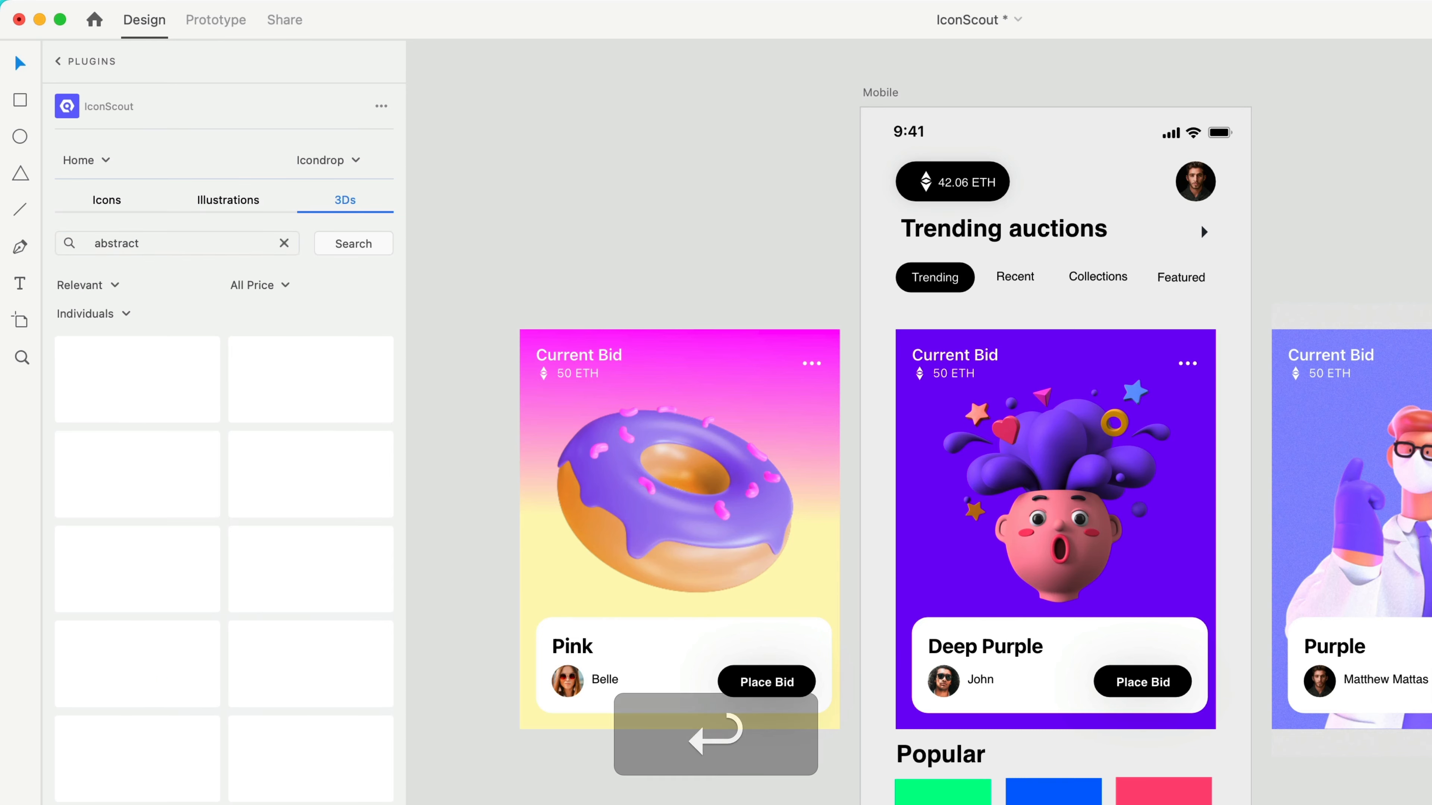
Replace the code monitor image on the Final Web artboard with the abstract 3D image of a blue slab pierced by an orange cylinder
{"action": "scroll", "coordinate": [1051, 761], "scroll_direction": "down", "scroll_amount": 15}
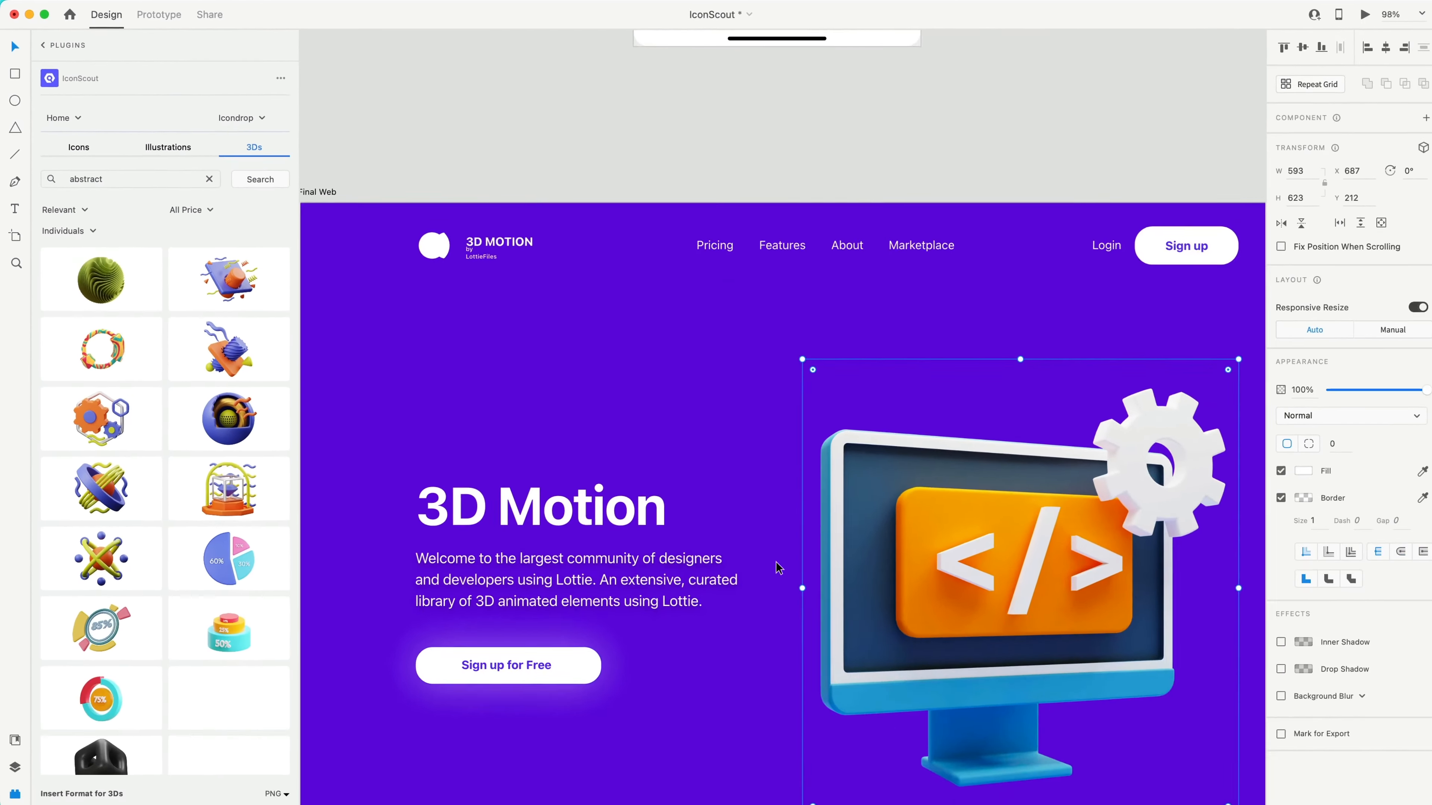
{"action": "scroll", "coordinate": [776, 567], "scroll_direction": "down", "scroll_amount": 5}
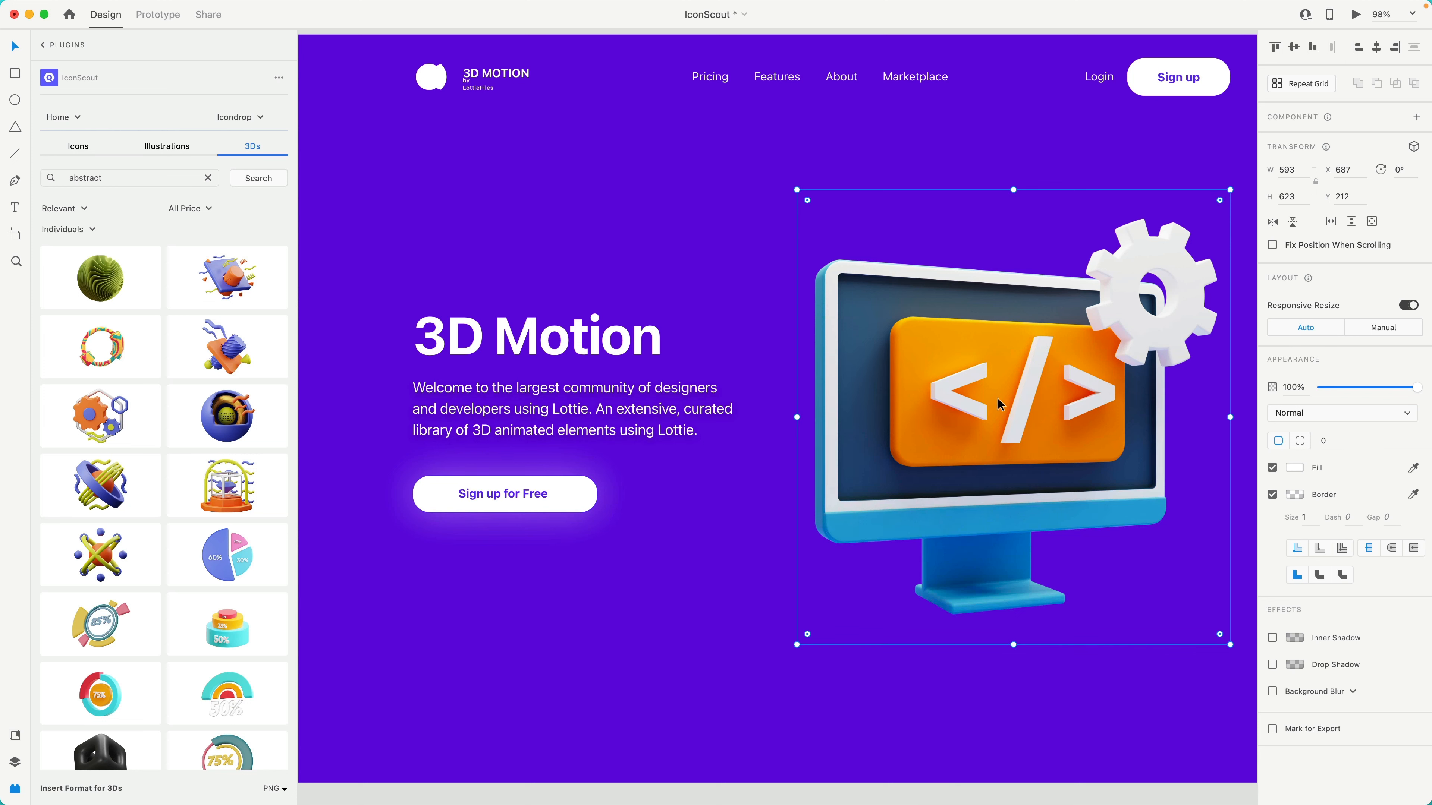
{"action": "key", "text": "BackSpace"}
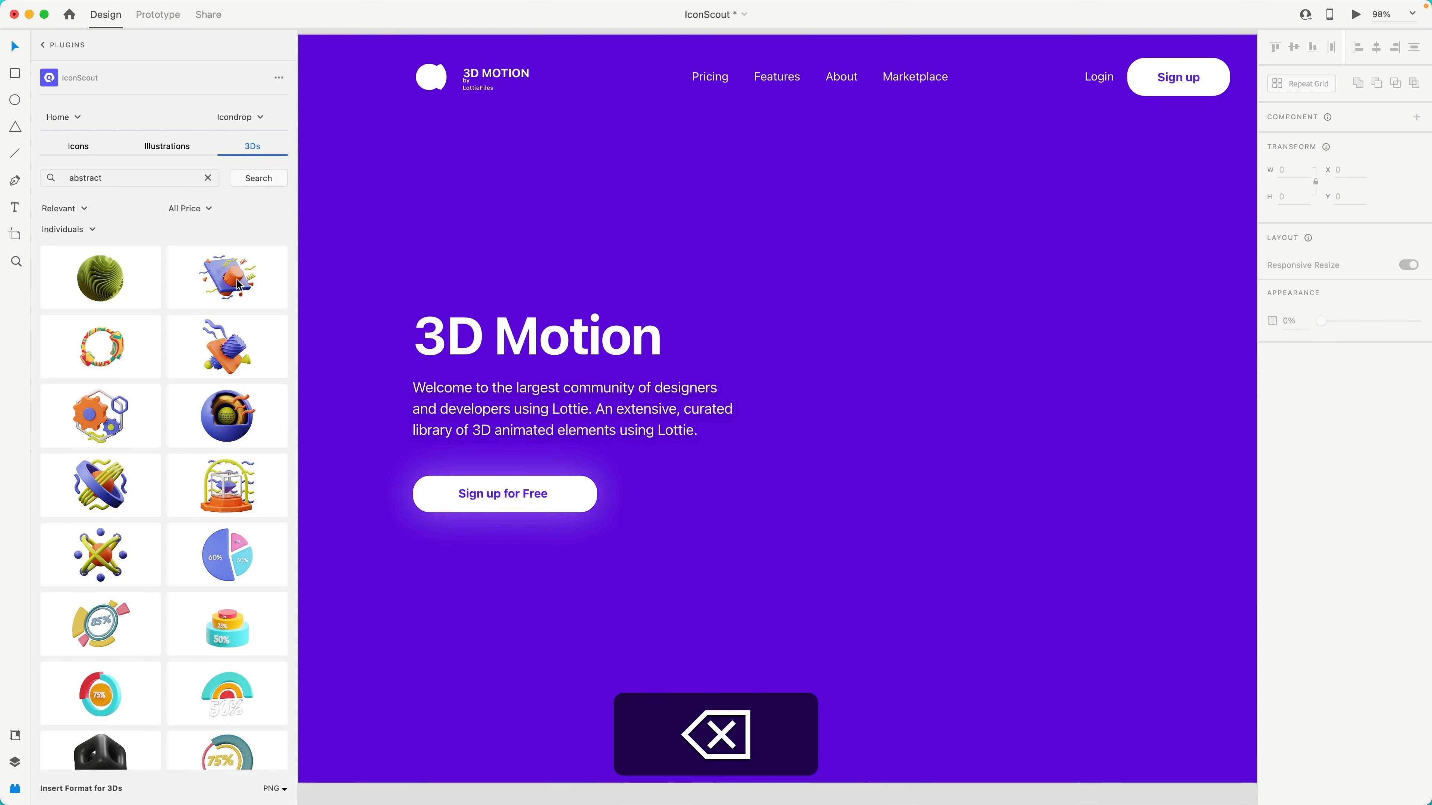
{"action": "left_click_drag", "start_coordinate": [231, 281], "coordinate": [974, 415]}
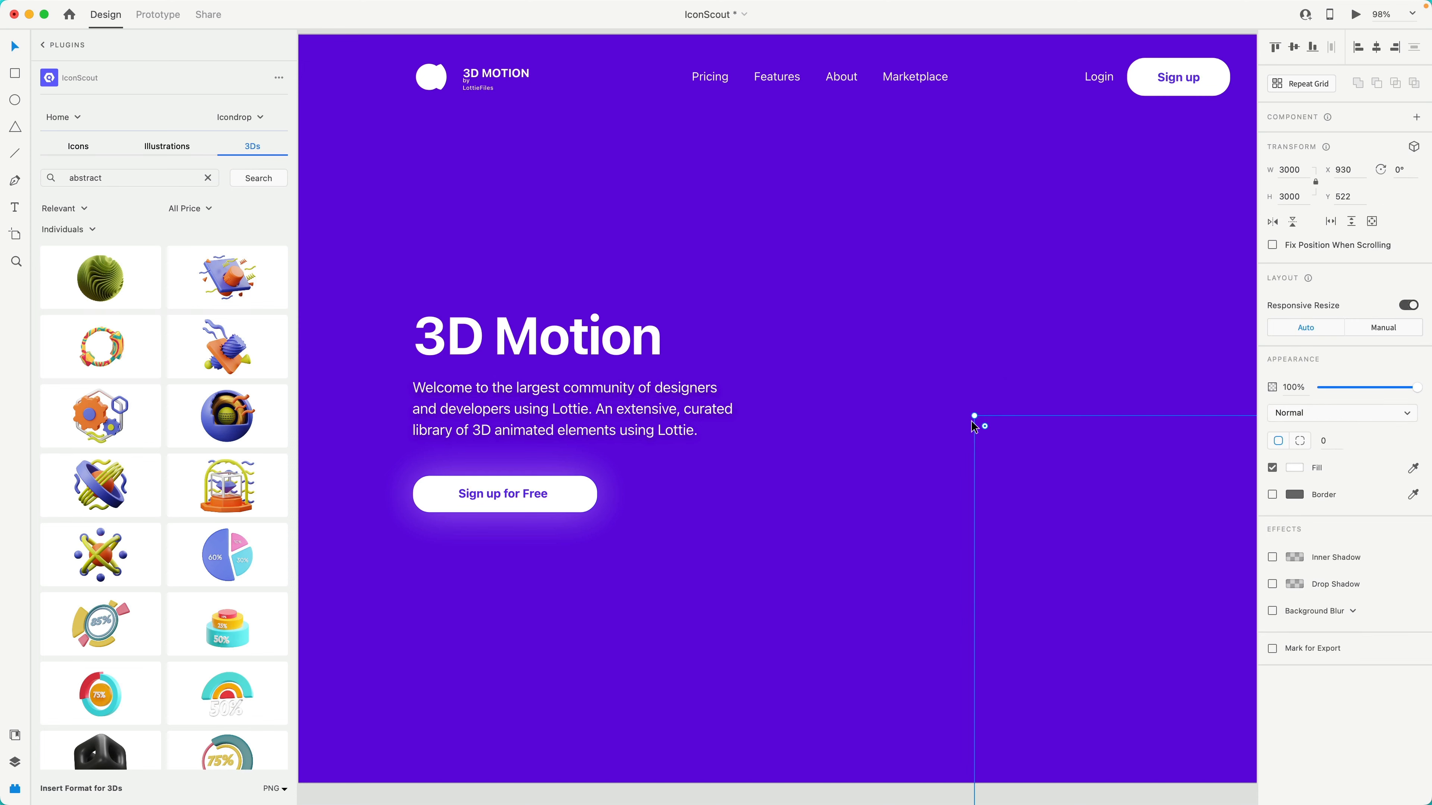
{"action": "scroll", "coordinate": [989, 437], "scroll_direction": "down", "scroll_amount": 3}
{"action": "scroll", "coordinate": [986, 433], "scroll_direction": "down", "scroll_amount": 5}
{"action": "scroll", "coordinate": [1009, 462], "scroll_direction": "right", "scroll_amount": 5}
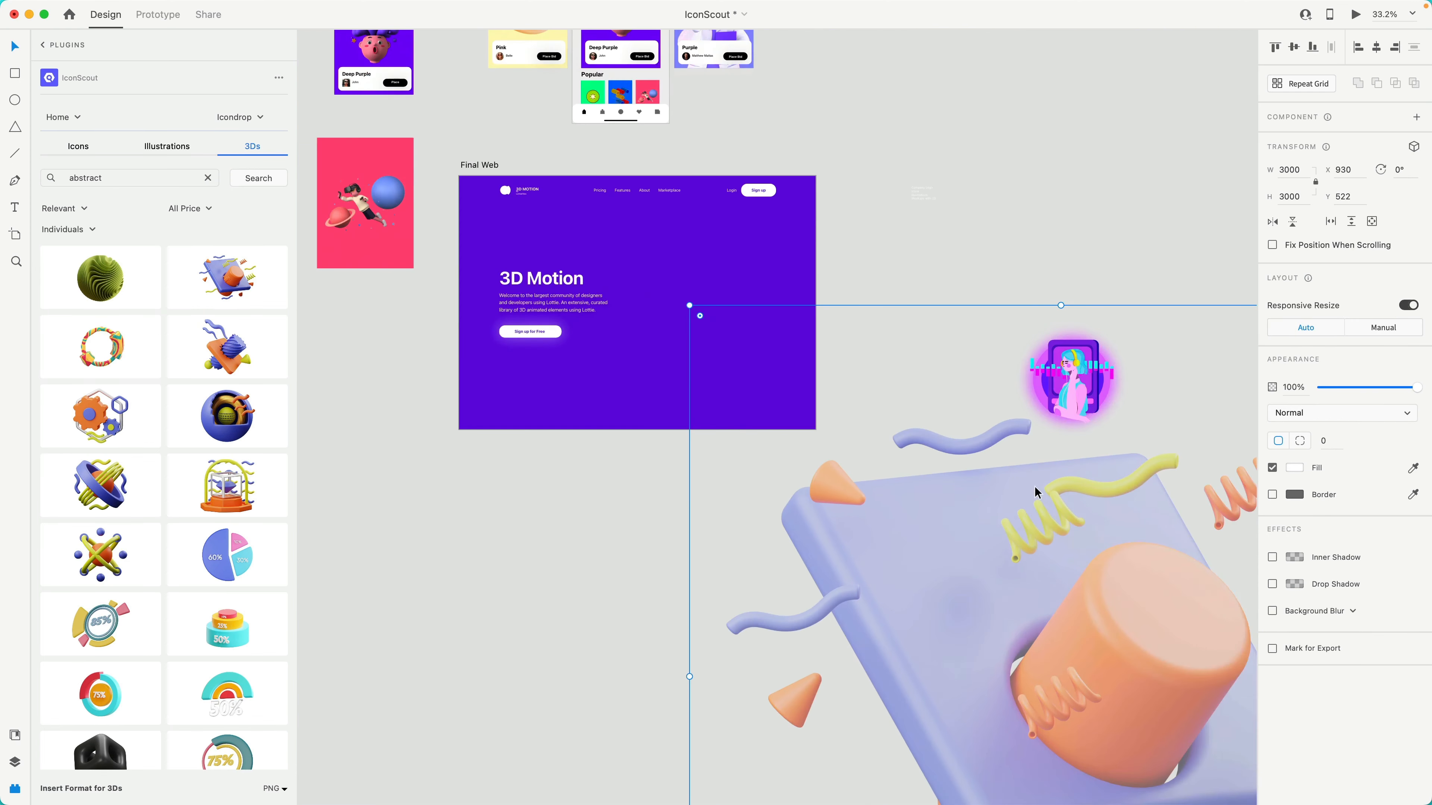
Move the abstract image to about X 364, Y 300 and scale it down proportionally to about 787 × 787
{"action": "left_click_drag", "start_coordinate": [1044, 506], "coordinate": [897, 450]}
{"action": "scroll", "coordinate": [896, 451], "scroll_direction": "down", "scroll_amount": 2}
{"action": "scroll", "coordinate": [896, 452], "scroll_direction": "down", "scroll_amount": 2}
{"action": "scroll", "coordinate": [896, 453], "scroll_direction": "right", "scroll_amount": 3}
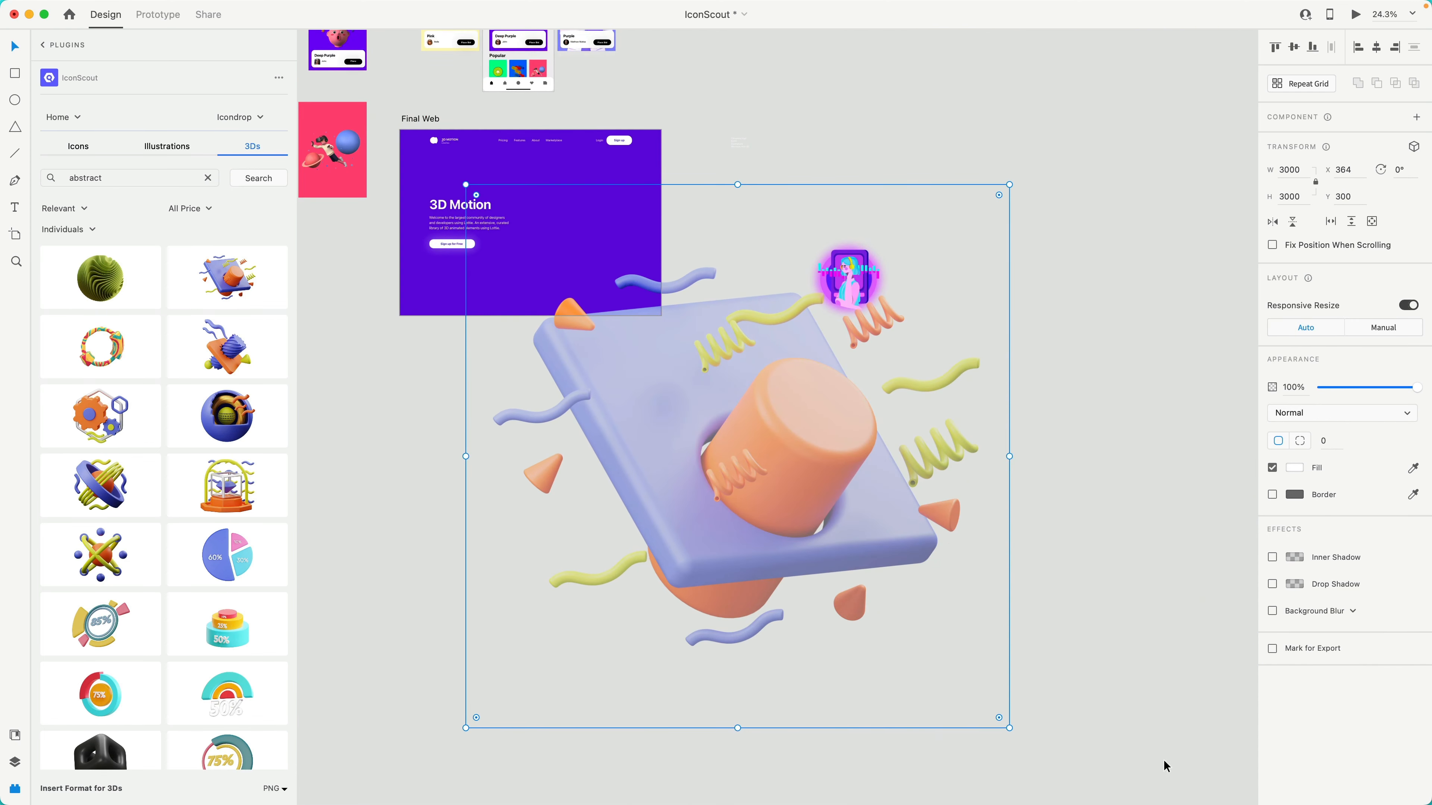
{"action": "key", "text": "shift"}
{"action": "left_click_drag", "start_coordinate": [1009, 728], "coordinate": [613, 424]}
{"action": "scroll", "coordinate": [601, 233], "scroll_direction": "left", "scroll_amount": 3}
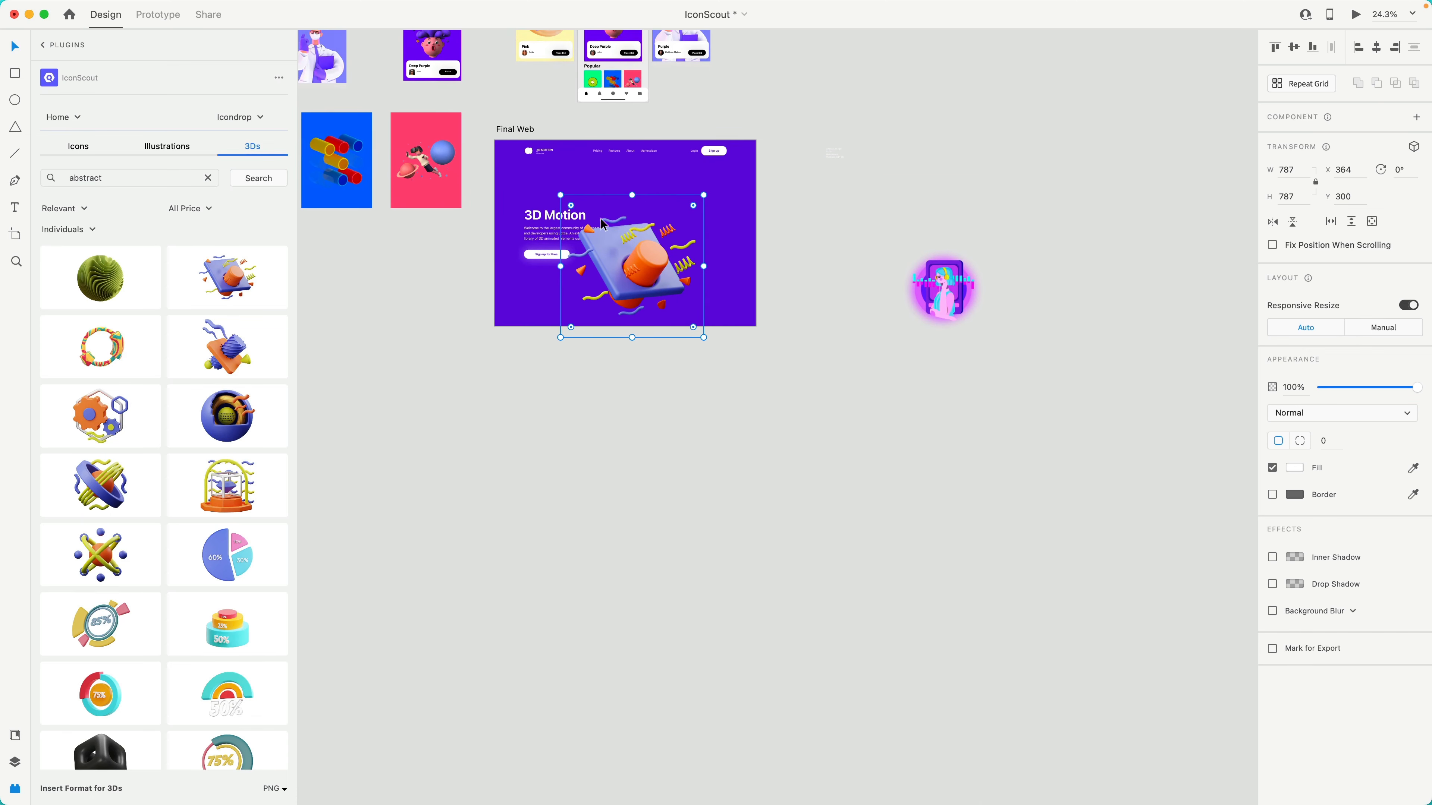
Position the abstract image in the empty half of the Final Web artboard beside the 3D Motion text and deselect it
{"action": "scroll", "coordinate": [601, 233], "scroll_direction": "up", "scroll_amount": 5}
{"action": "scroll", "coordinate": [697, 248], "scroll_direction": "left", "scroll_amount": 2}
{"action": "scroll", "coordinate": [697, 248], "scroll_direction": "up", "scroll_amount": 5}
{"action": "left_click_drag", "start_coordinate": [744, 371], "coordinate": [917, 319]}
{"action": "scroll", "coordinate": [892, 240], "scroll_direction": "down", "scroll_amount": 3}
{"action": "scroll", "coordinate": [892, 239], "scroll_direction": "left", "scroll_amount": 2}
{"action": "scroll", "coordinate": [1038, 238], "scroll_direction": "up", "scroll_amount": 4}
{"action": "left_click", "coordinate": [1183, 243]}
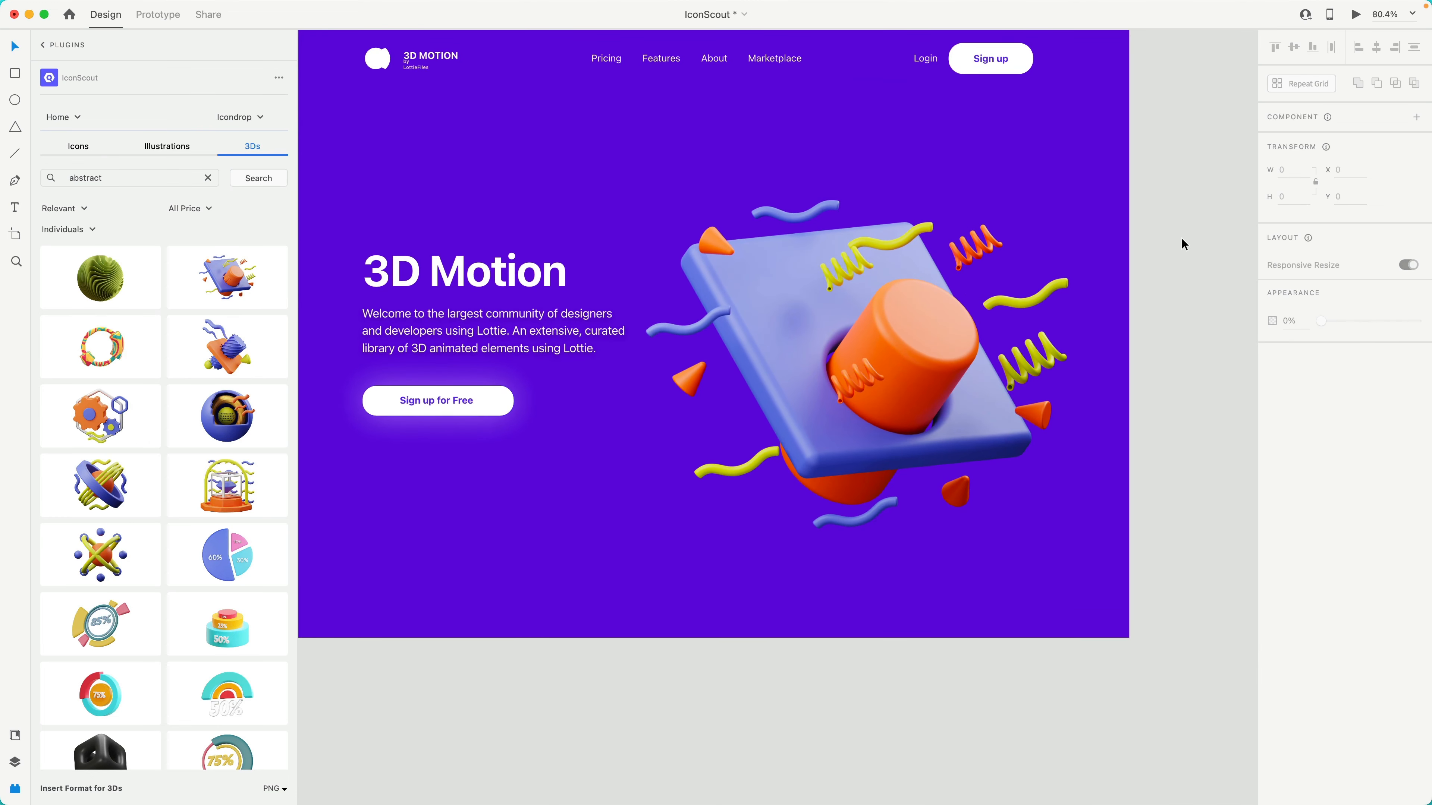
{"action": "scroll", "coordinate": [1182, 243], "scroll_direction": "left", "scroll_amount": 3}
{"action": "scroll", "coordinate": [1183, 243], "scroll_direction": "up", "scroll_amount": 1}
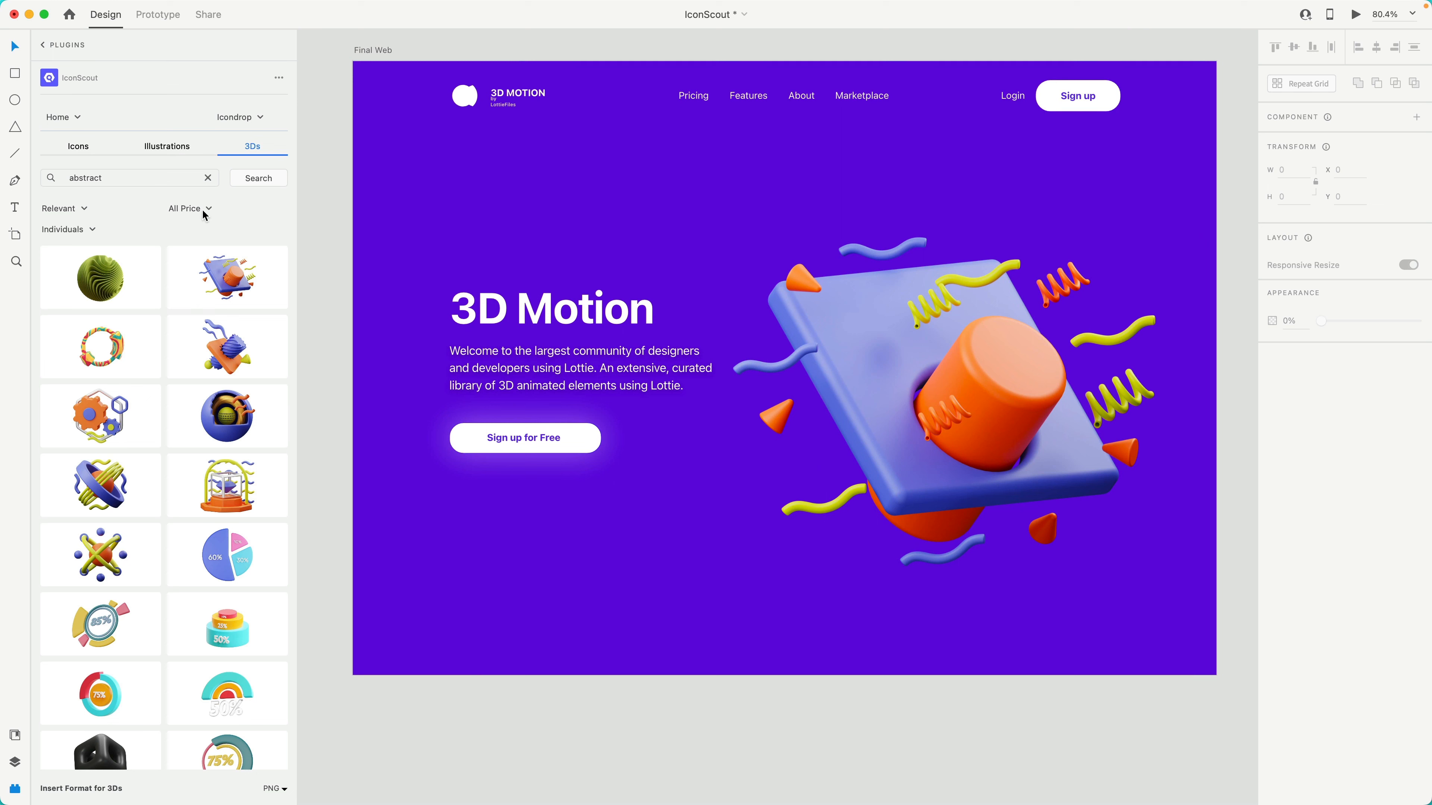
Show the abstract 3D results as packs and open the pack of multicoloured wavy-patterned shapes
{"action": "left_click", "coordinate": [90, 228]}
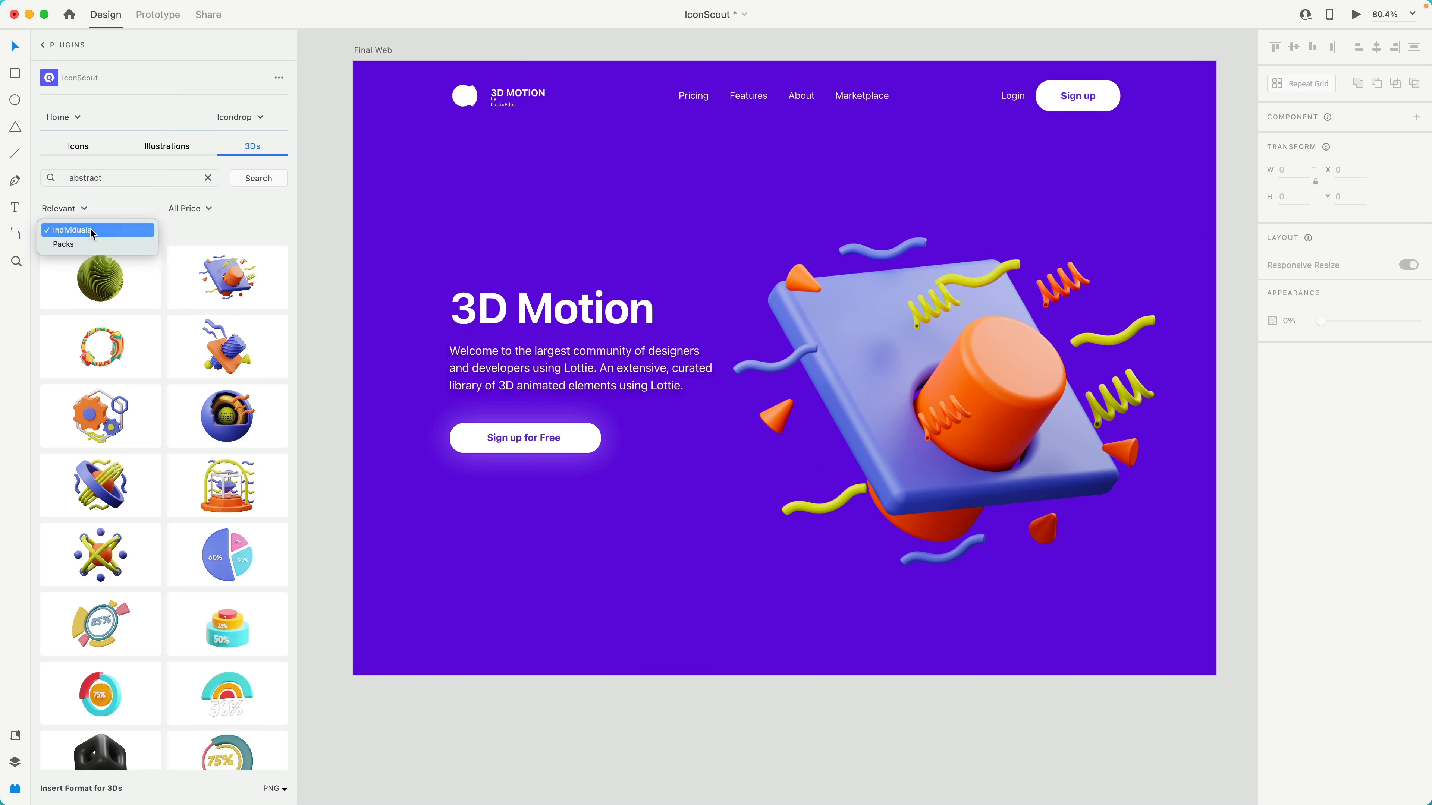
{"action": "left_click", "coordinate": [95, 248]}
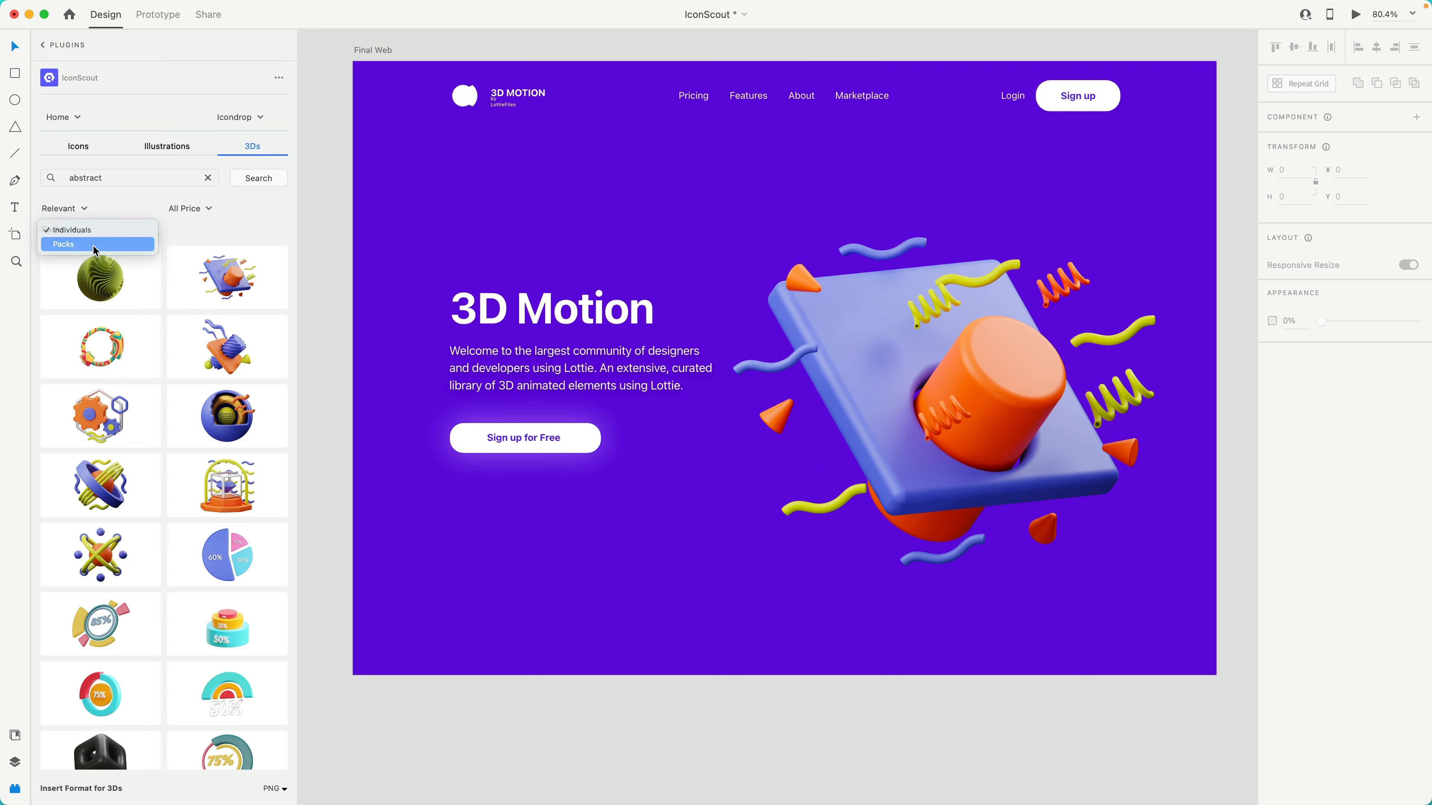
{"action": "scroll", "coordinate": [238, 442], "scroll_direction": "down", "scroll_amount": 2}
{"action": "scroll", "coordinate": [234, 451], "scroll_direction": "down", "scroll_amount": 2}
{"action": "left_click", "coordinate": [201, 383]}
Switch the Iconscout plugin's asset source from Home to My Downloads
{"action": "left_click", "coordinate": [77, 118]}
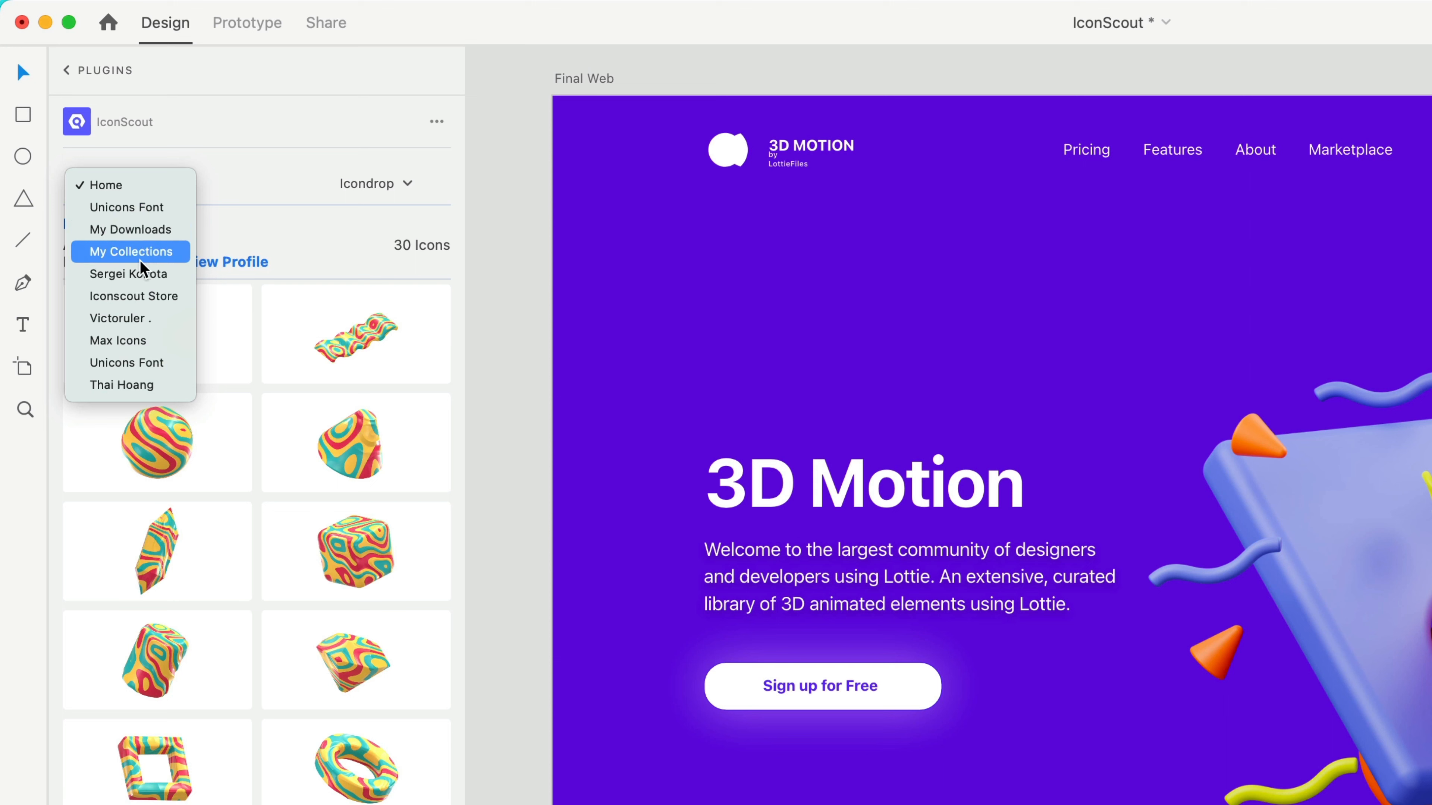
{"action": "left_click", "coordinate": [130, 231]}
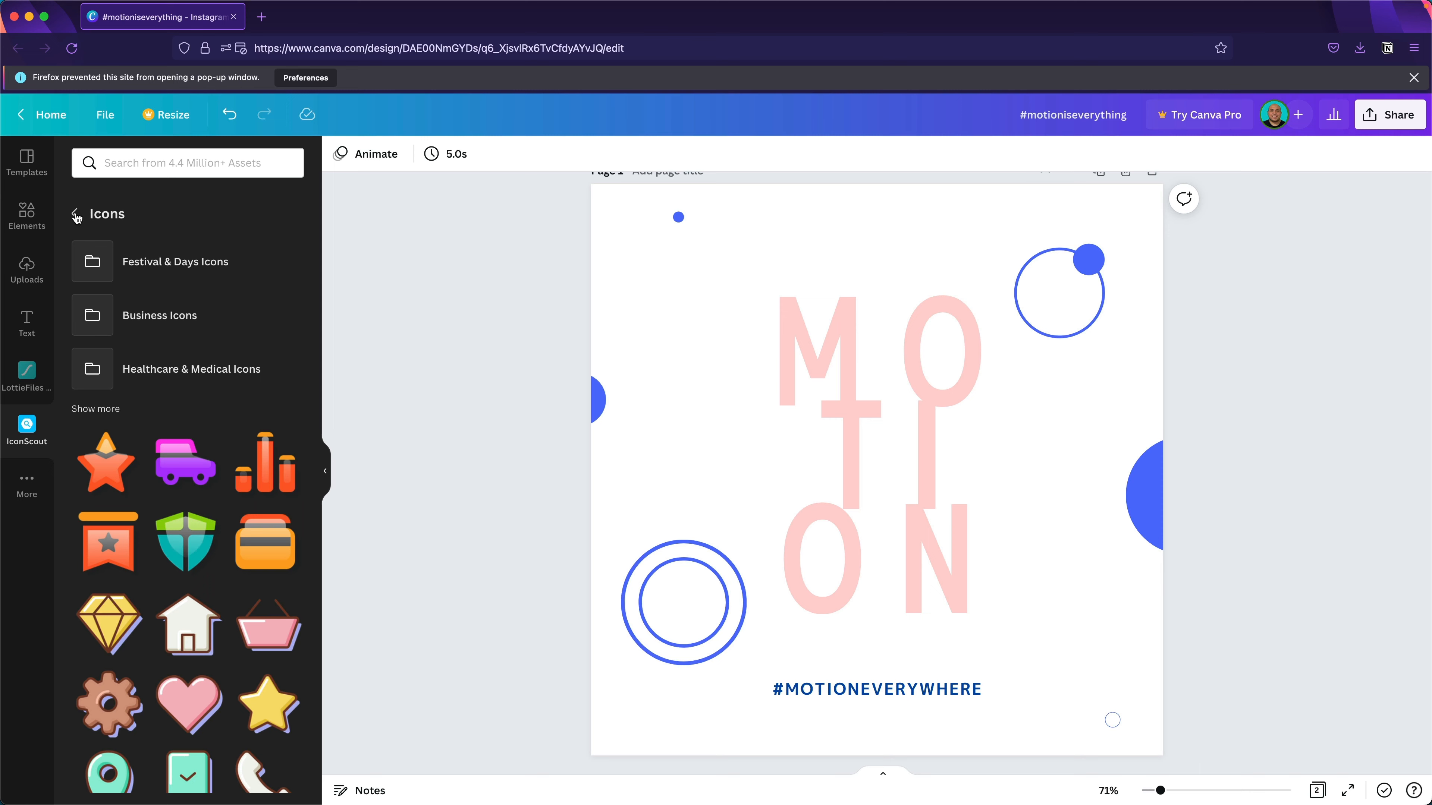
Switch to the #motioniseverything design in Canva and browse IconScout's Lottie Animations category
{"action": "left_click", "coordinate": [92, 211]}
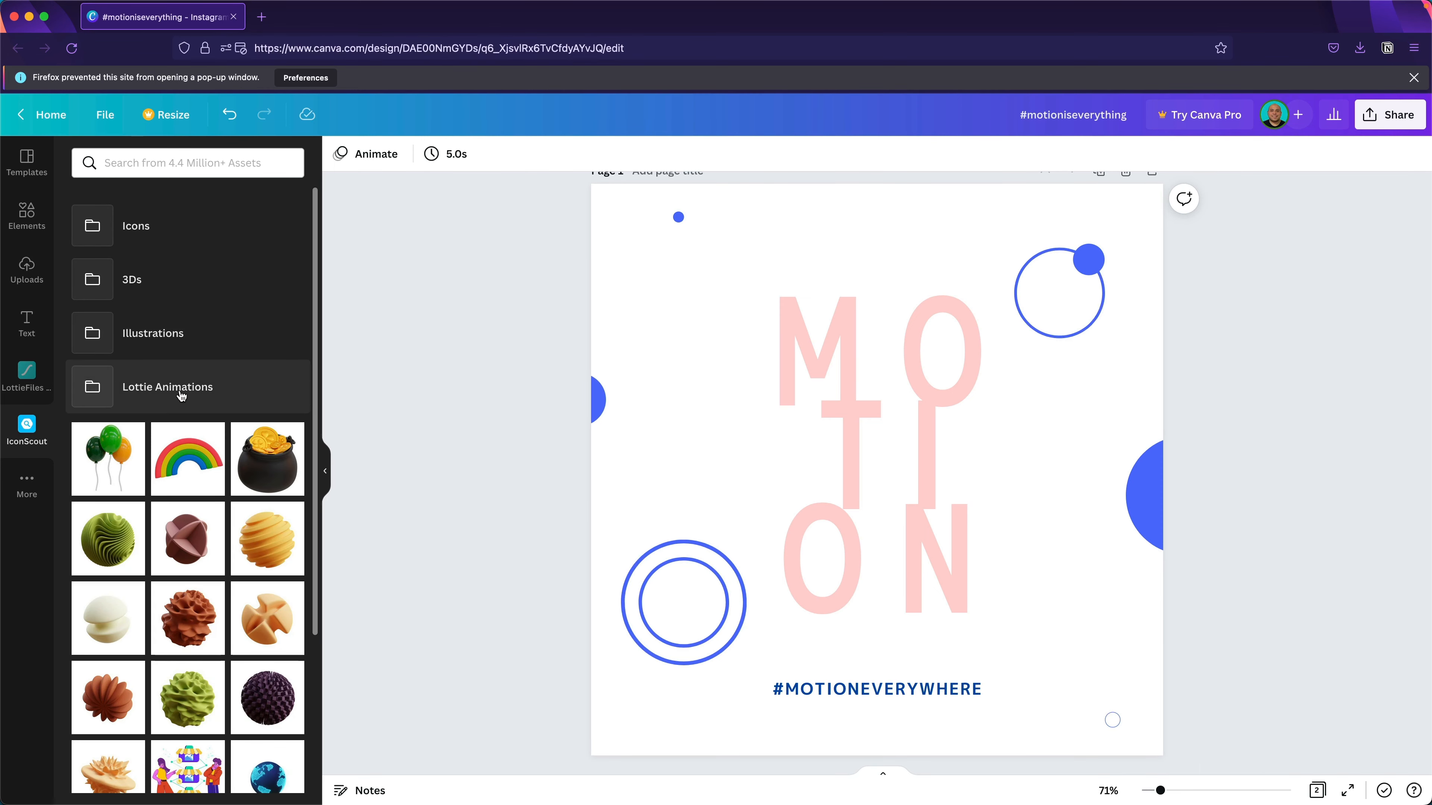
{"action": "left_click", "coordinate": [139, 390]}
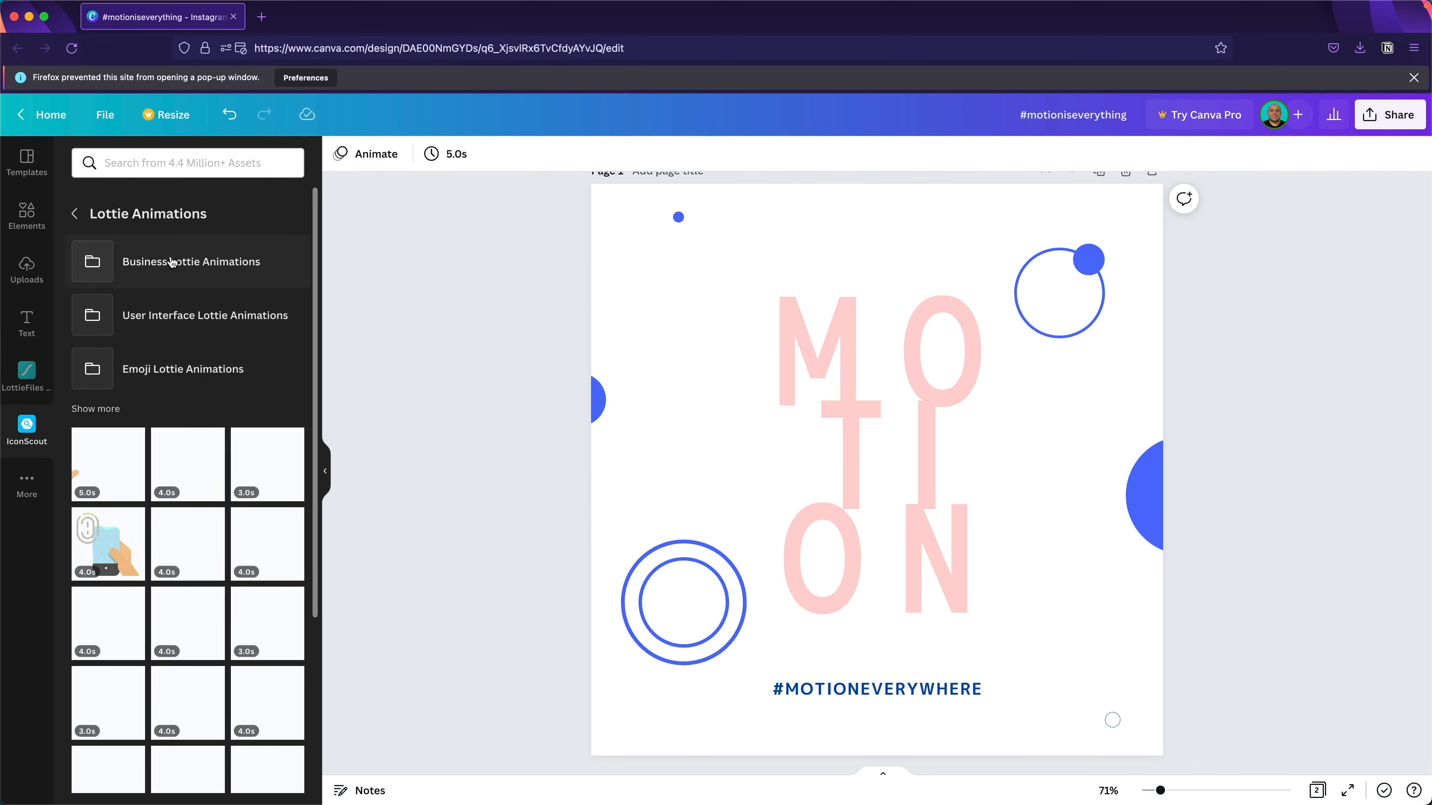
{"action": "scroll", "coordinate": [242, 544], "scroll_direction": "down", "scroll_amount": 10}
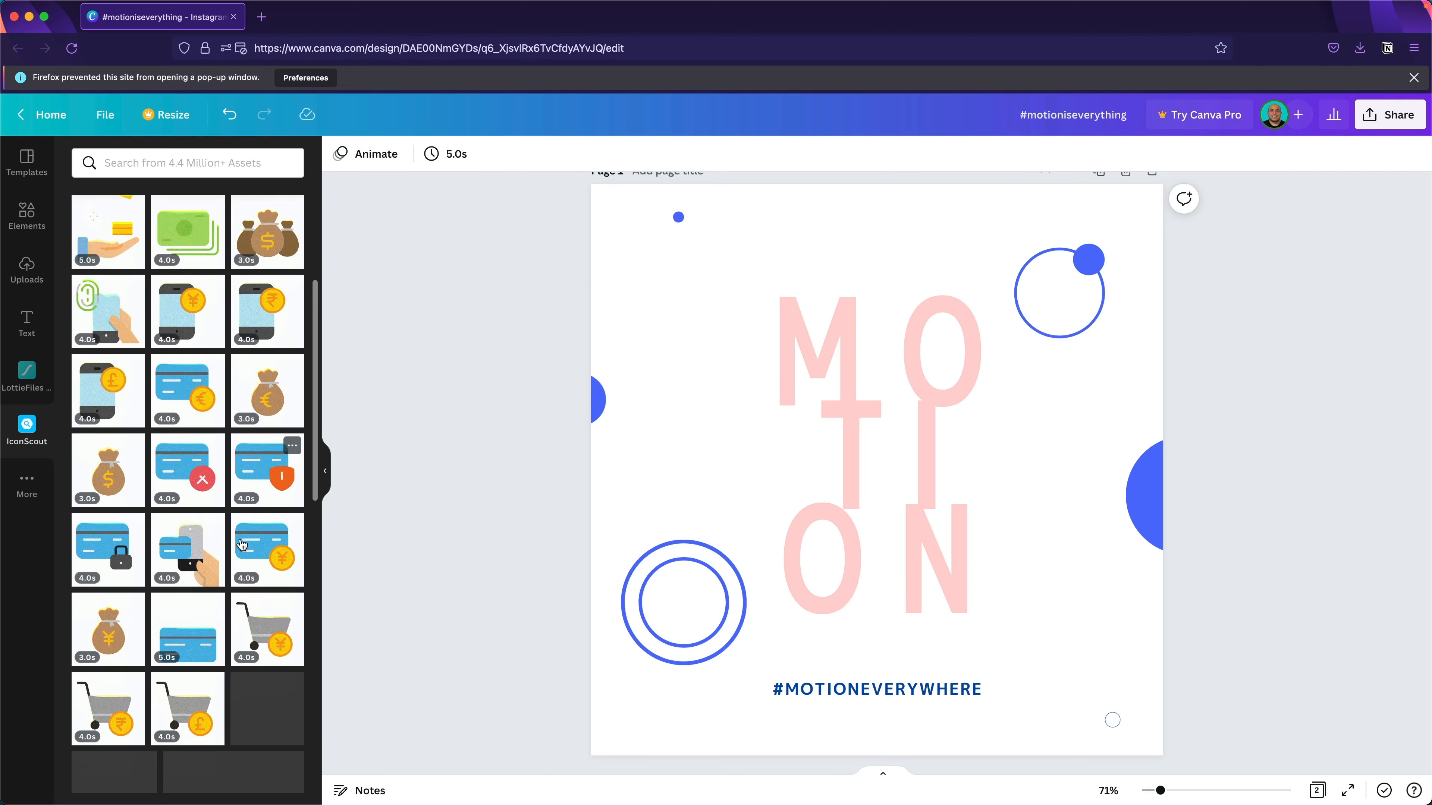
{"action": "scroll", "coordinate": [242, 545], "scroll_direction": "down", "scroll_amount": 10}
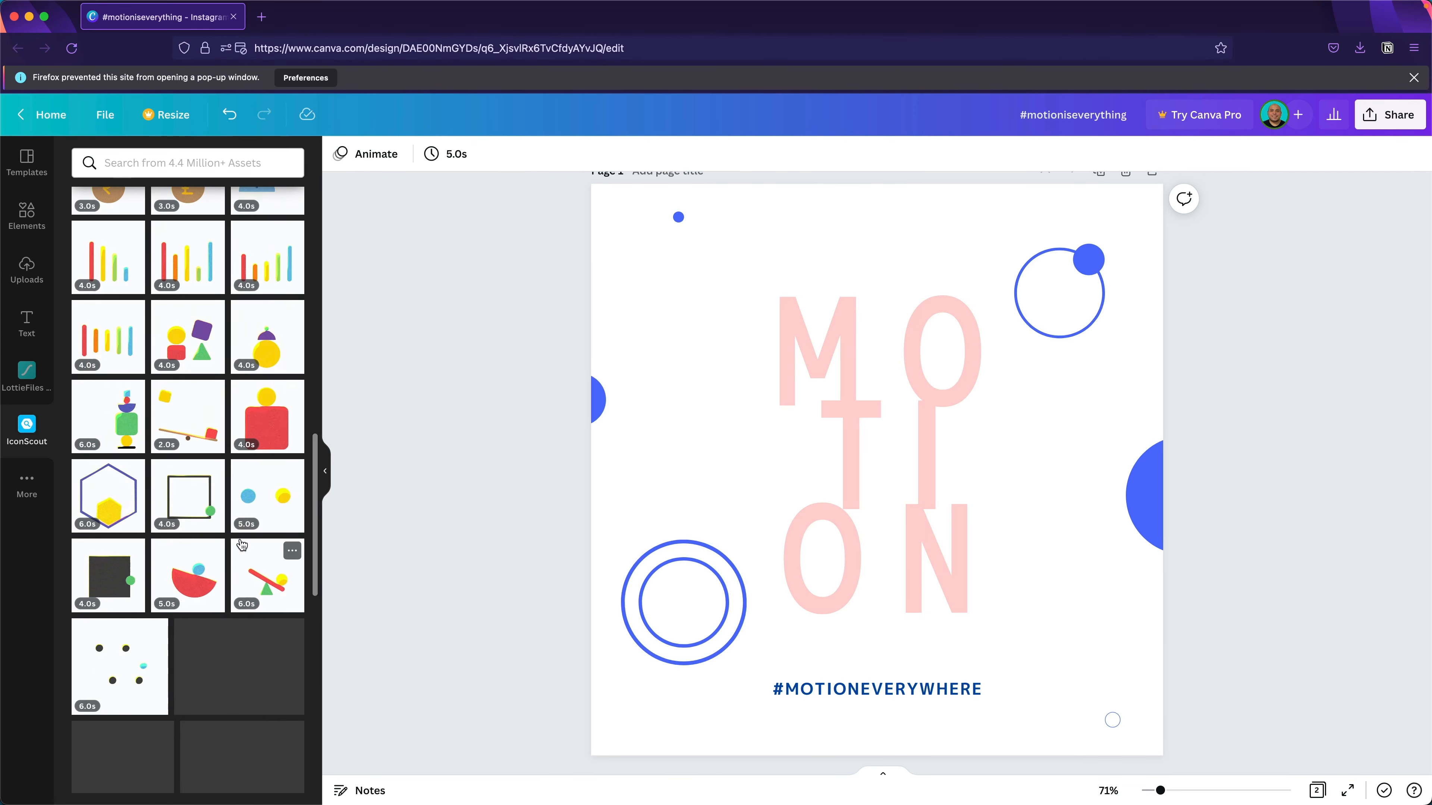
{"action": "scroll", "coordinate": [242, 544], "scroll_direction": "up", "scroll_amount": 10}
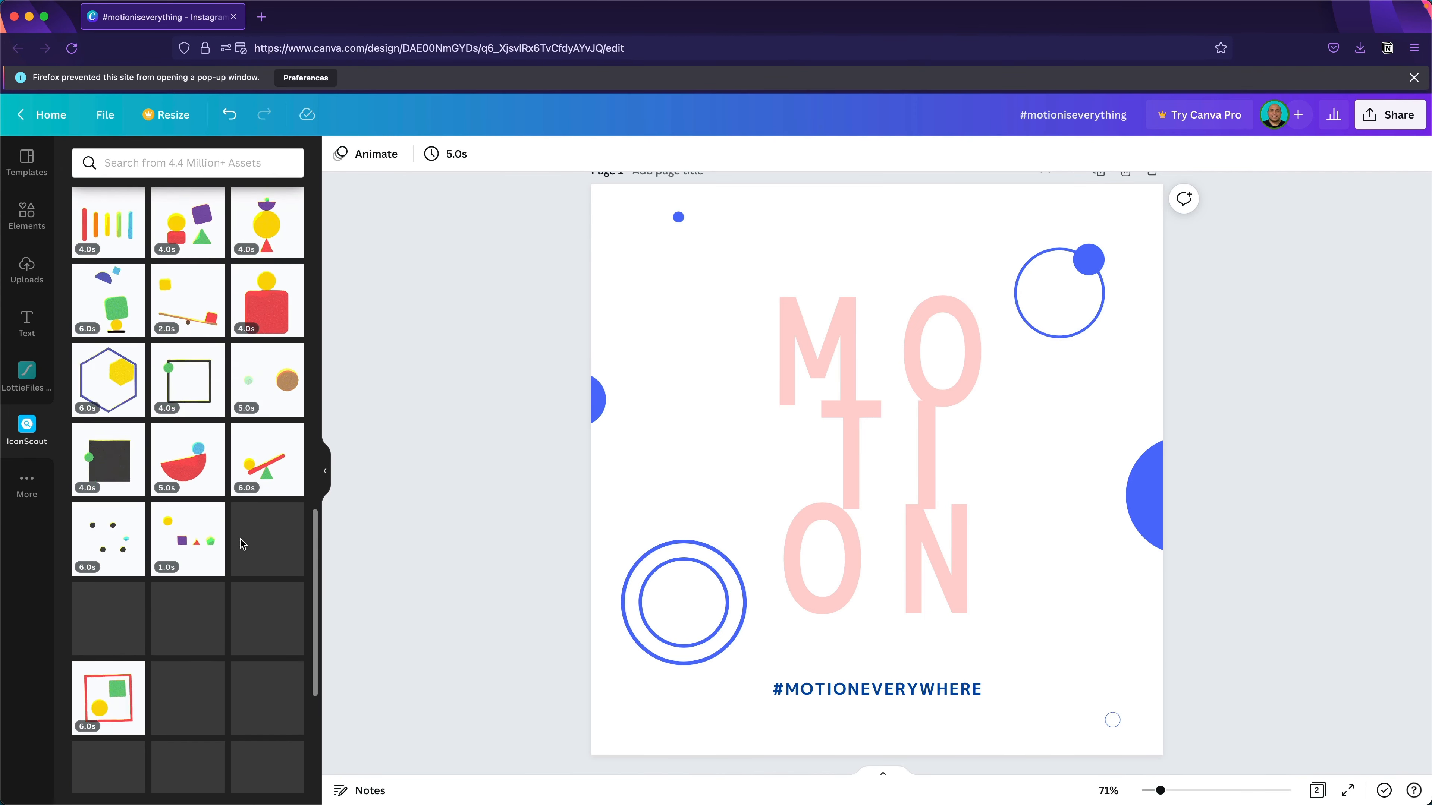
{"action": "scroll", "coordinate": [242, 544], "scroll_direction": "up", "scroll_amount": 10}
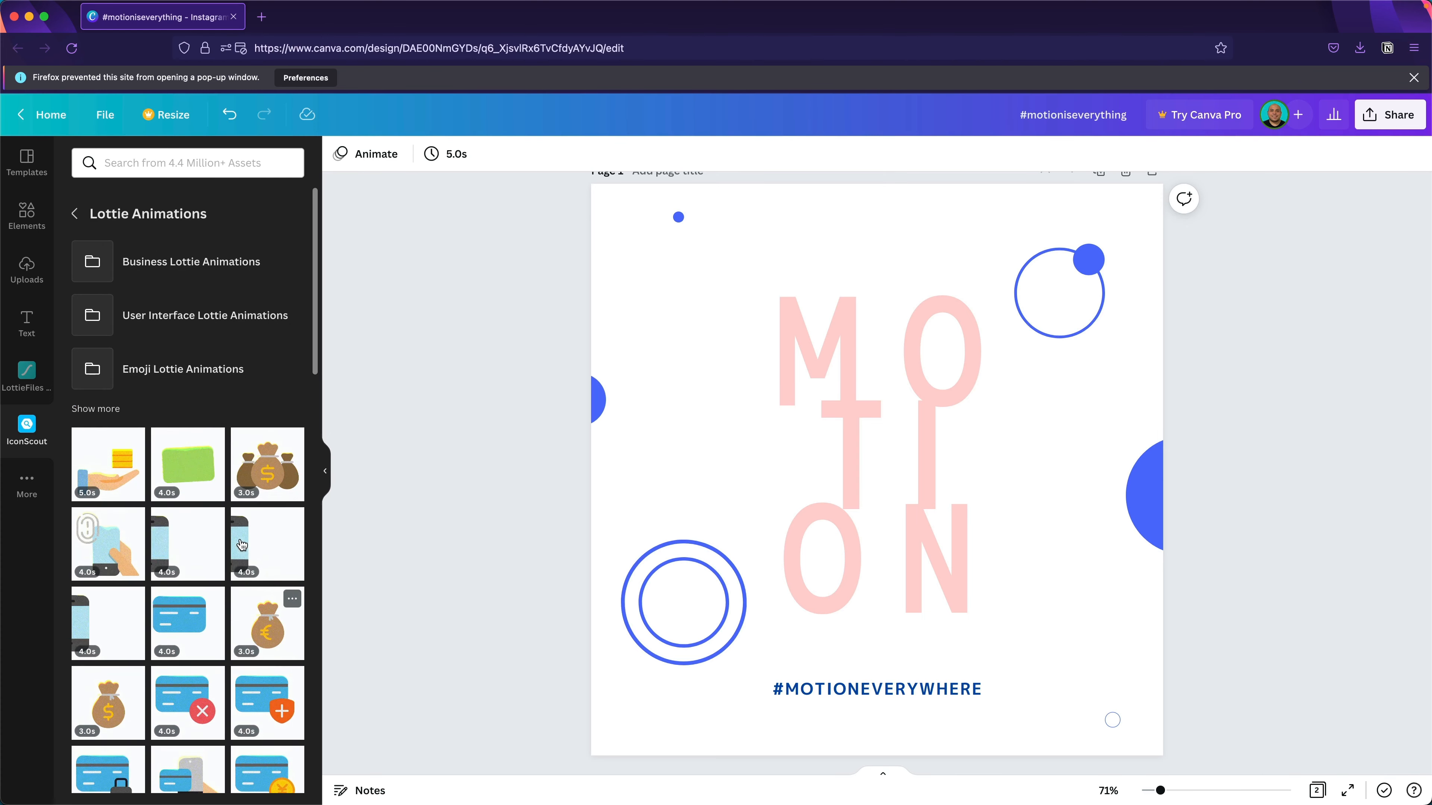
Search IconScout for "listening music" and open the Listening Music Lottie Animations folder
{"action": "left_click", "coordinate": [161, 164]}
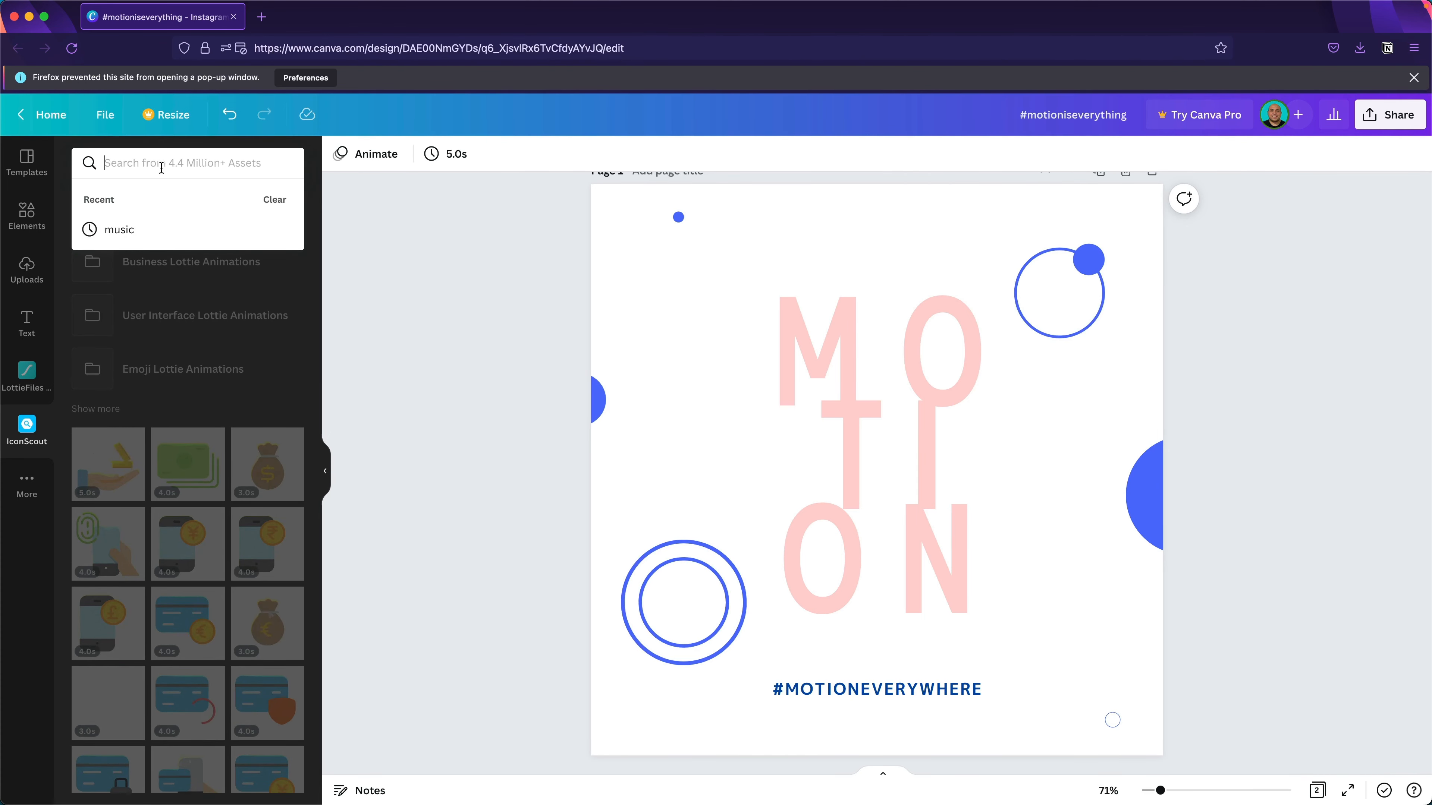
{"action": "type", "text": "list"}
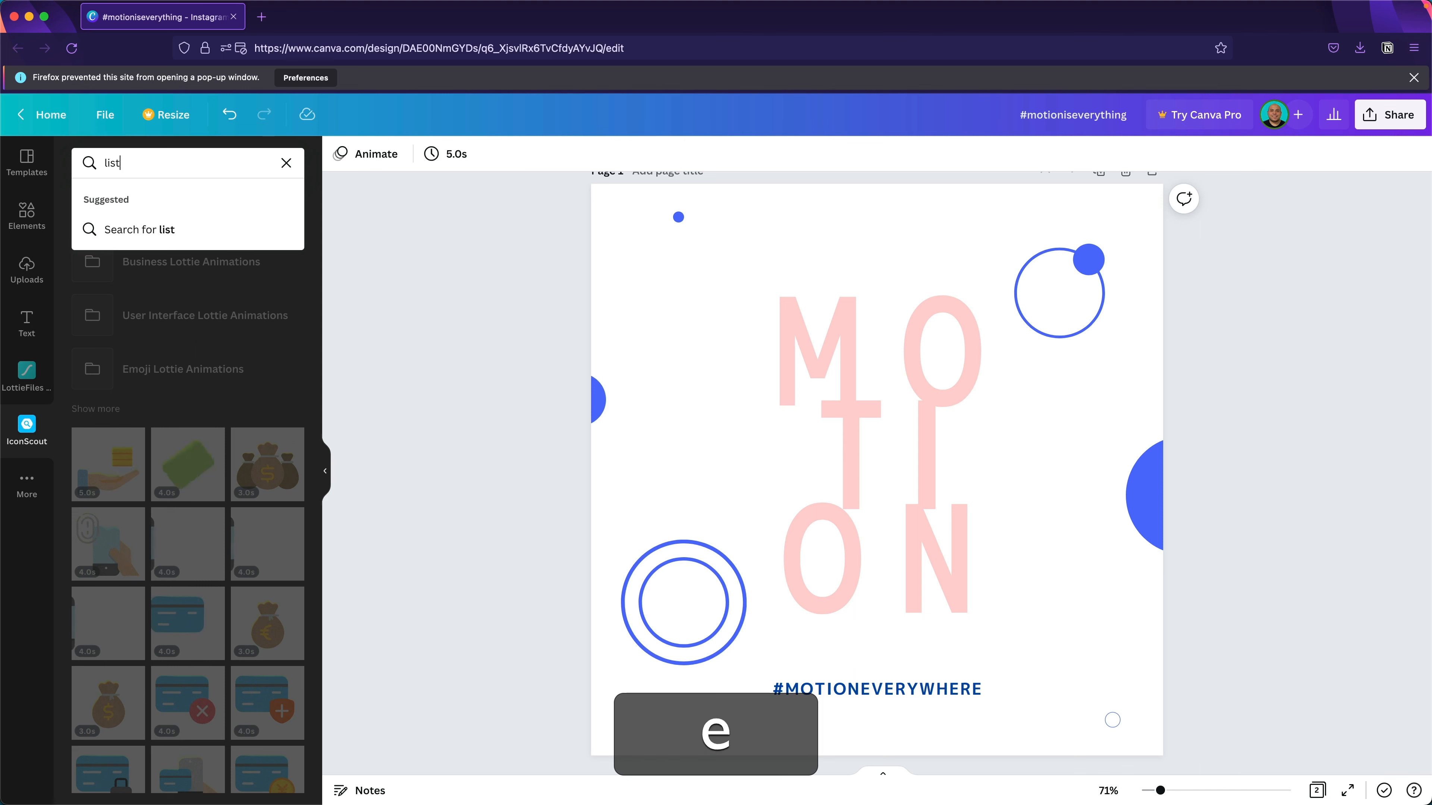
{"action": "type", "text": "ening music"}
{"action": "key", "text": "Return"}
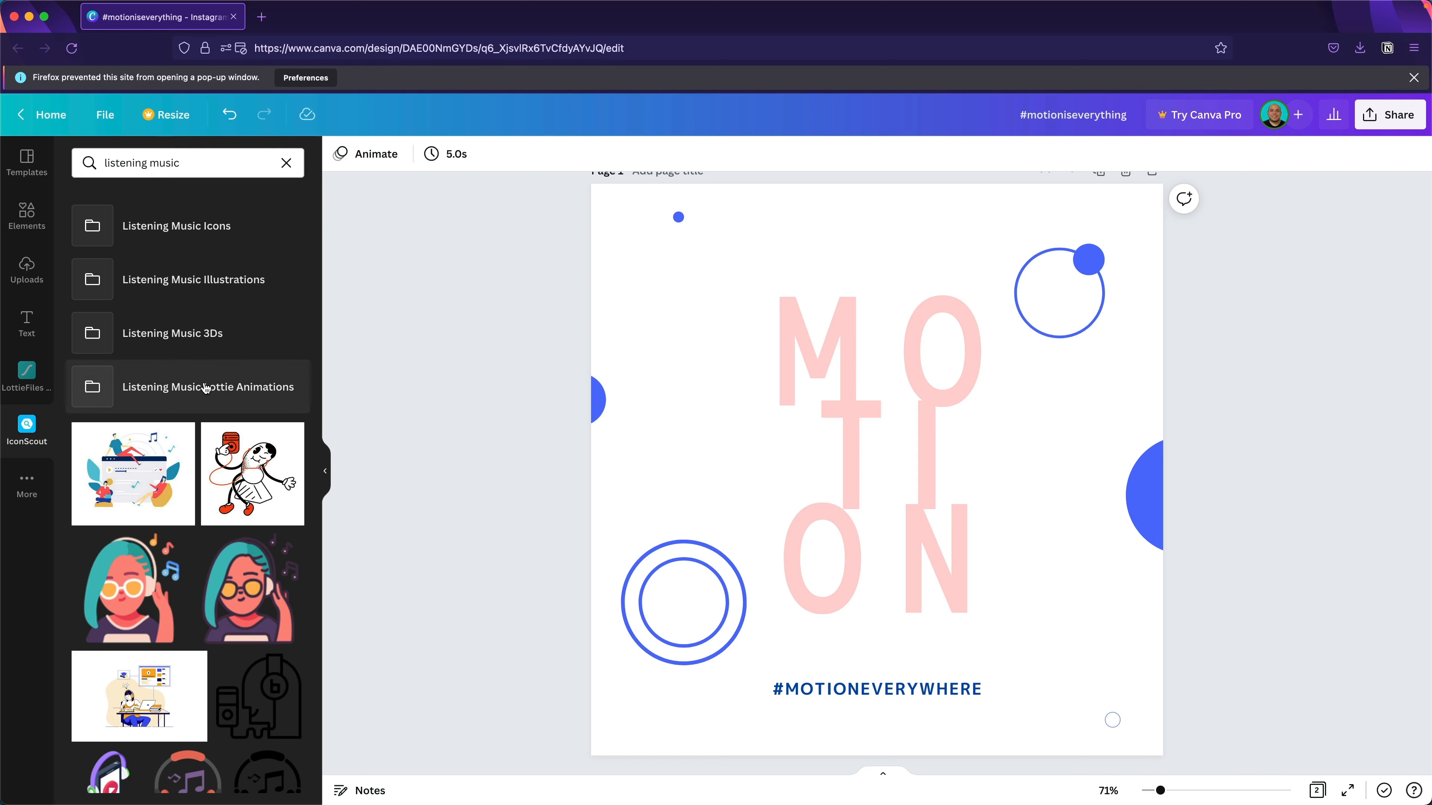
{"action": "left_click", "coordinate": [178, 395]}
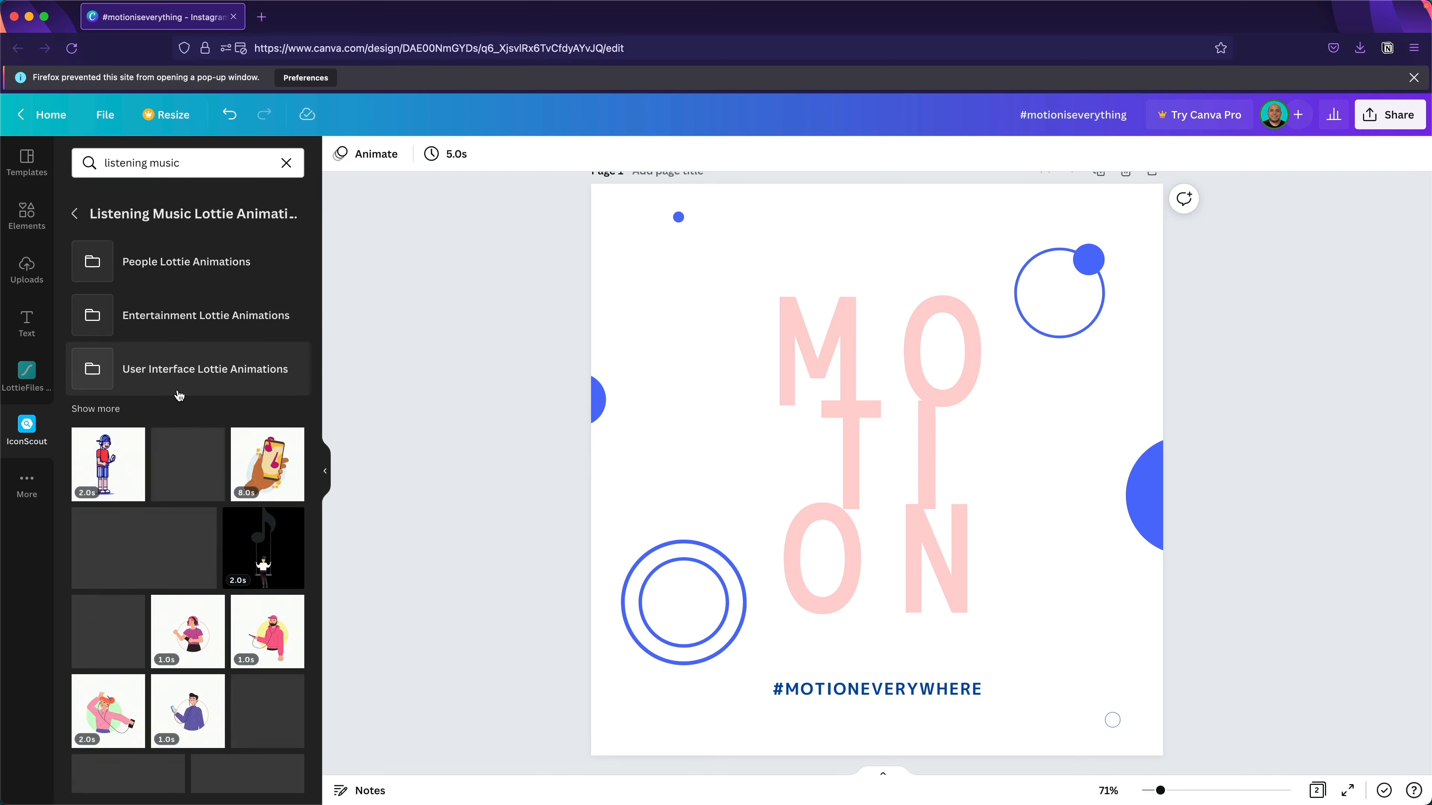